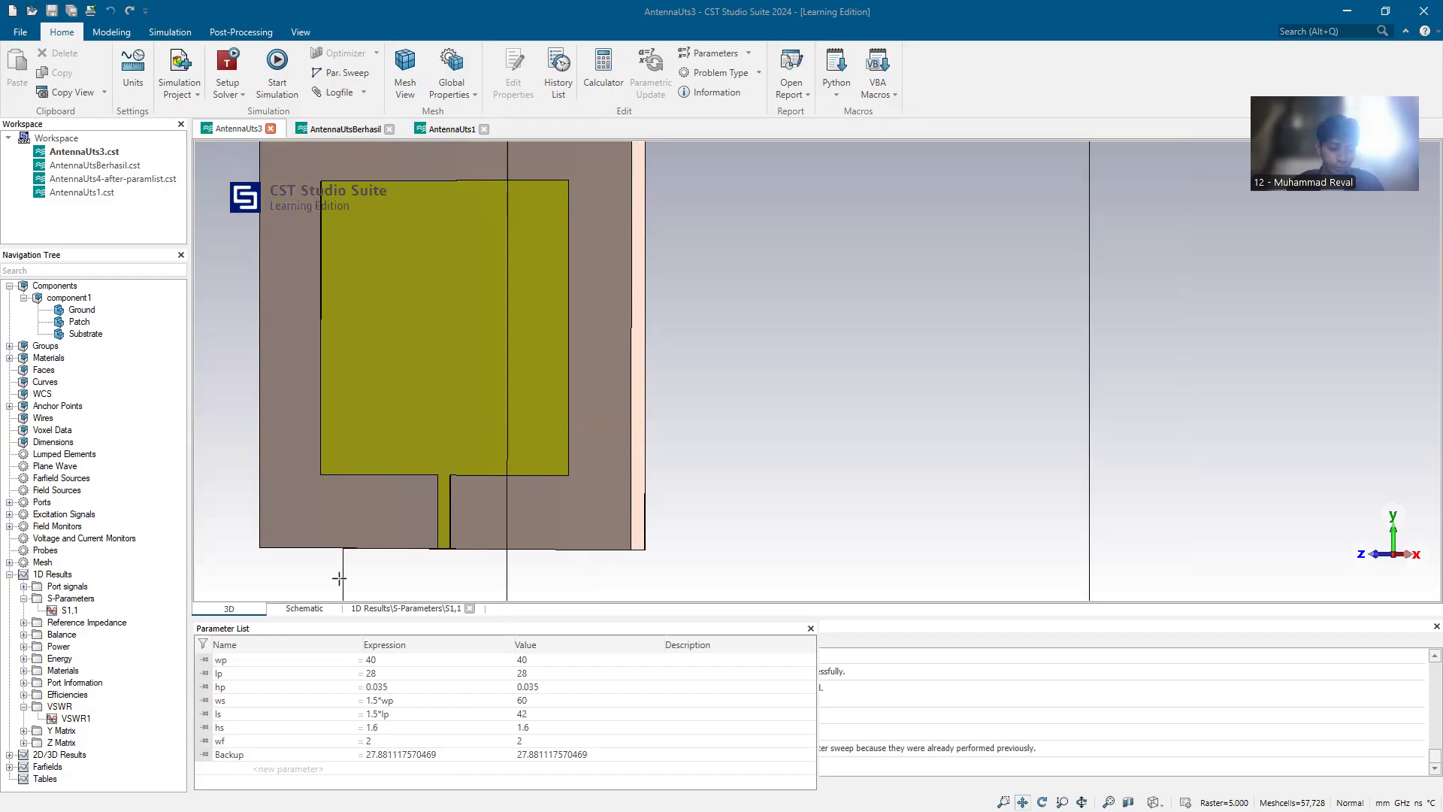
- Open the S1,1 result plot, close the parameter list to reveal the Result Navigator, and display only run 1
{"action": "scroll", "coordinate": [418, 350], "scroll_direction": "down", "scroll_amount": 2}
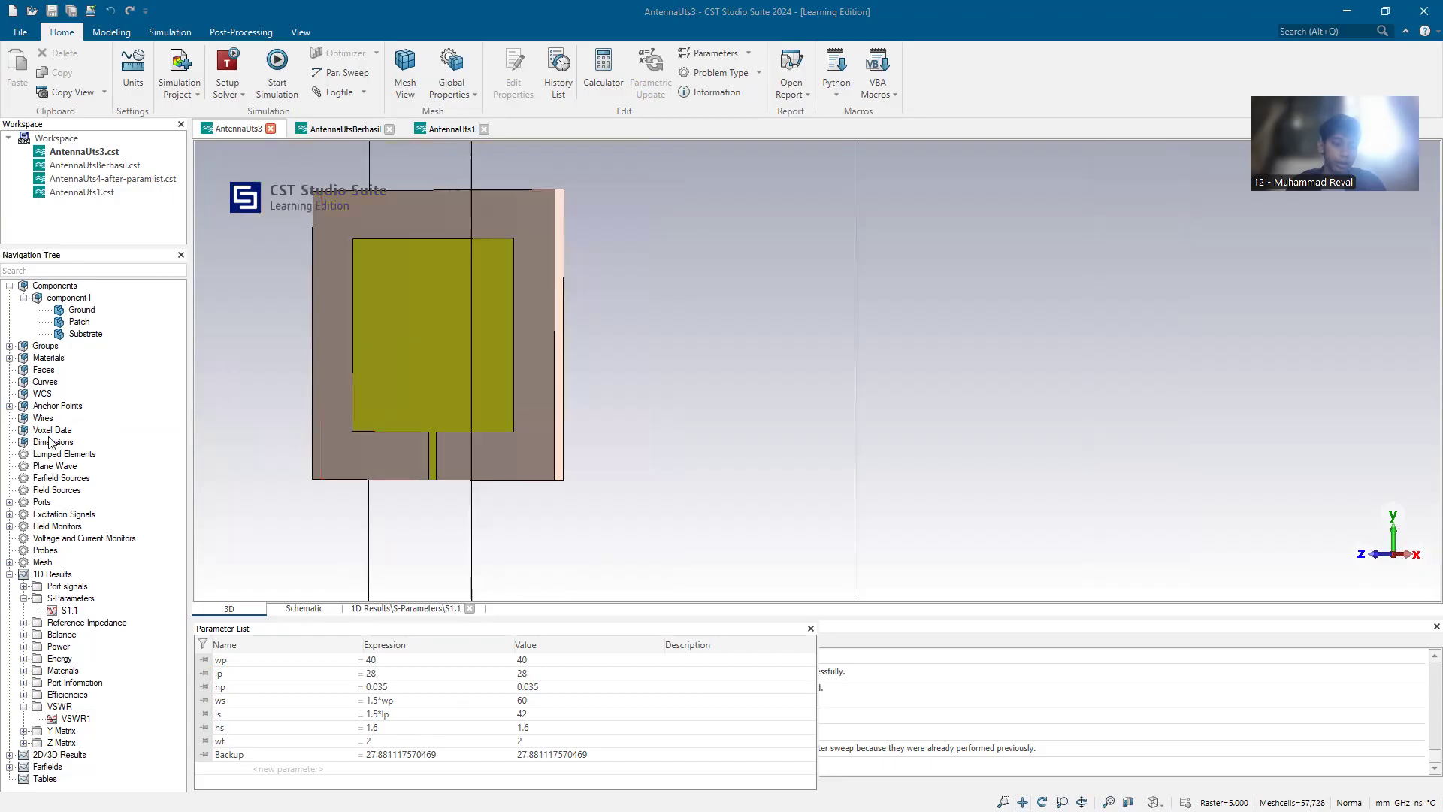
{"action": "left_click", "coordinate": [70, 610]}
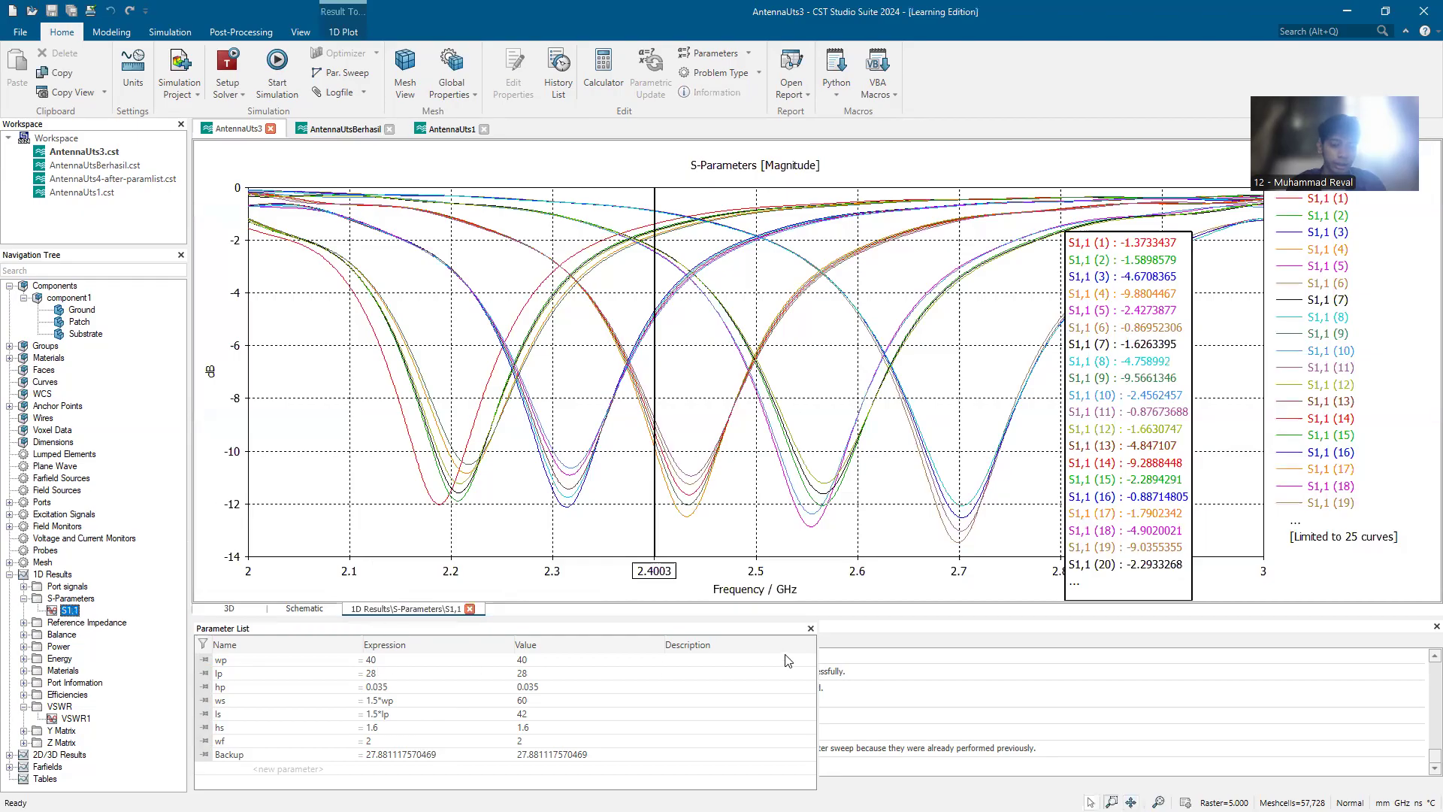
{"action": "left_click", "coordinate": [809, 629]}
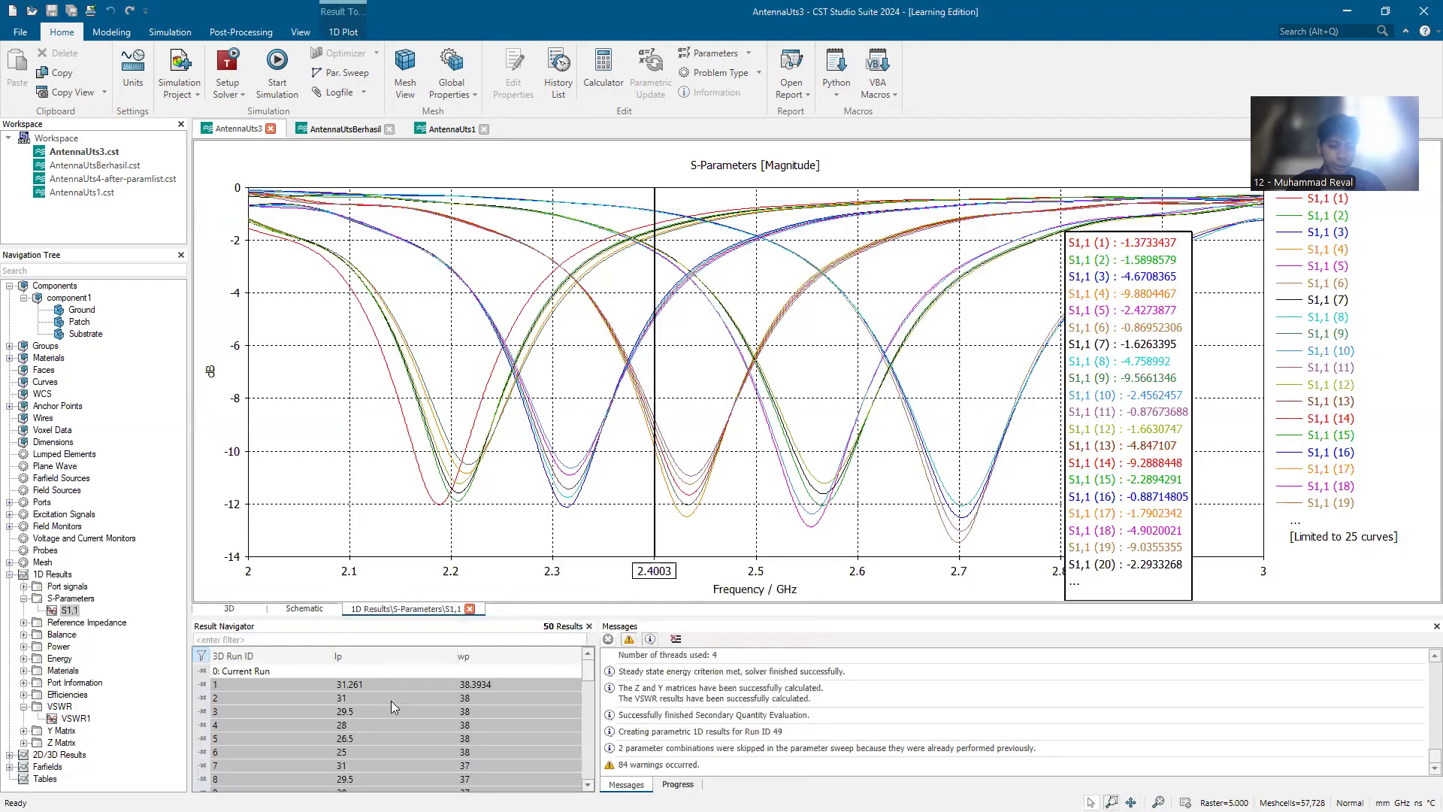
{"action": "left_click", "coordinate": [370, 686]}
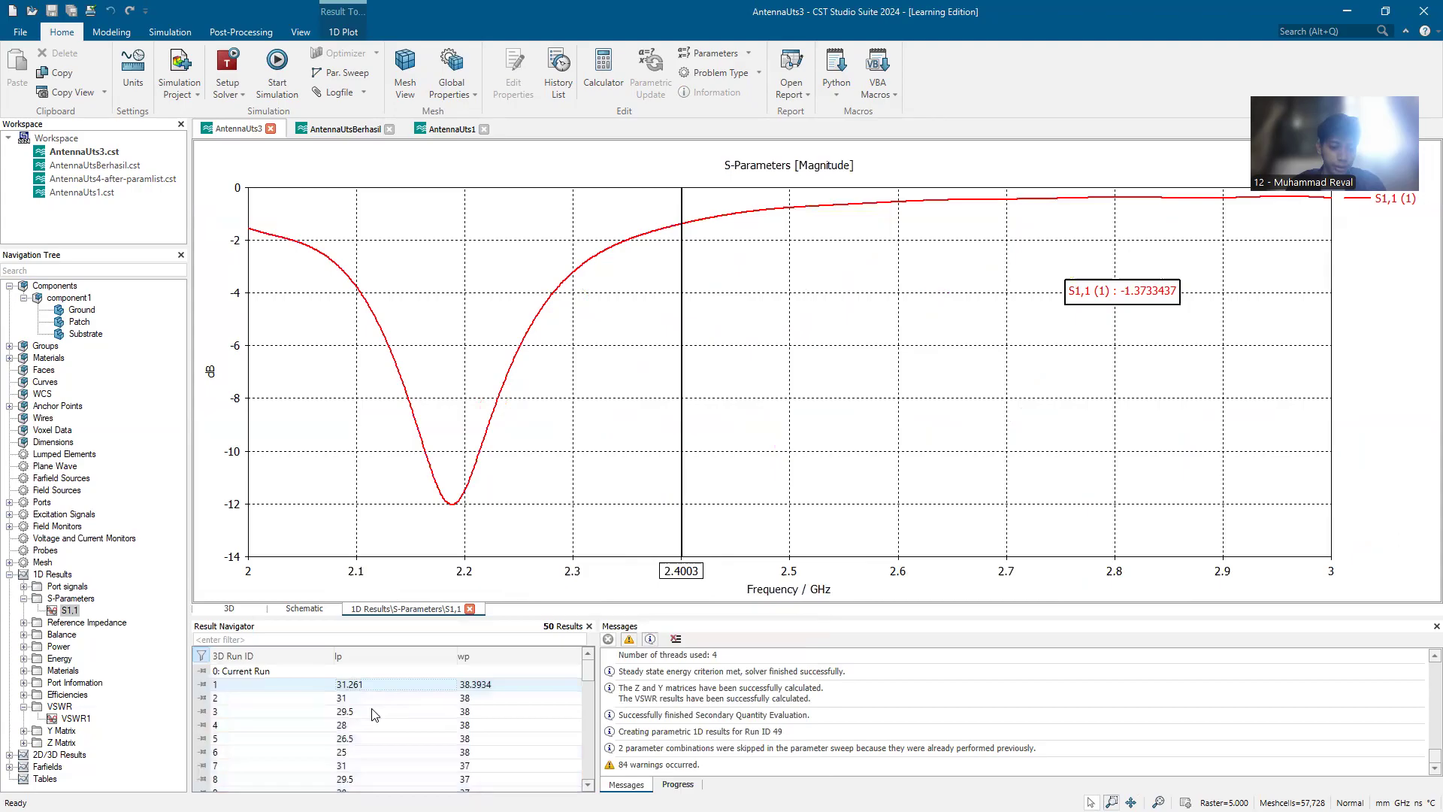
{"action": "scroll", "coordinate": [373, 714], "scroll_direction": "down", "scroll_amount": 7}
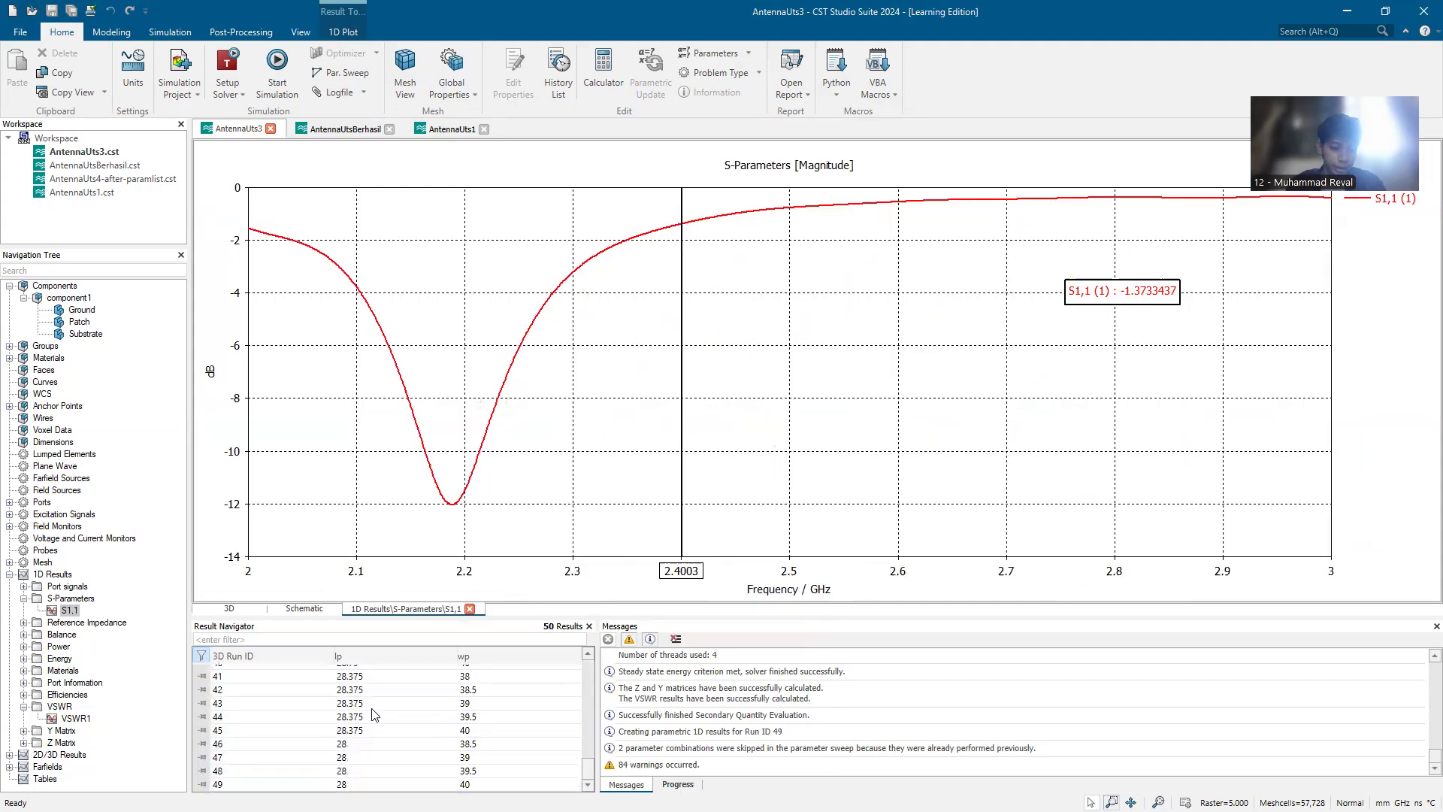
{"action": "scroll", "coordinate": [373, 719], "scroll_direction": "up", "scroll_amount": 7}
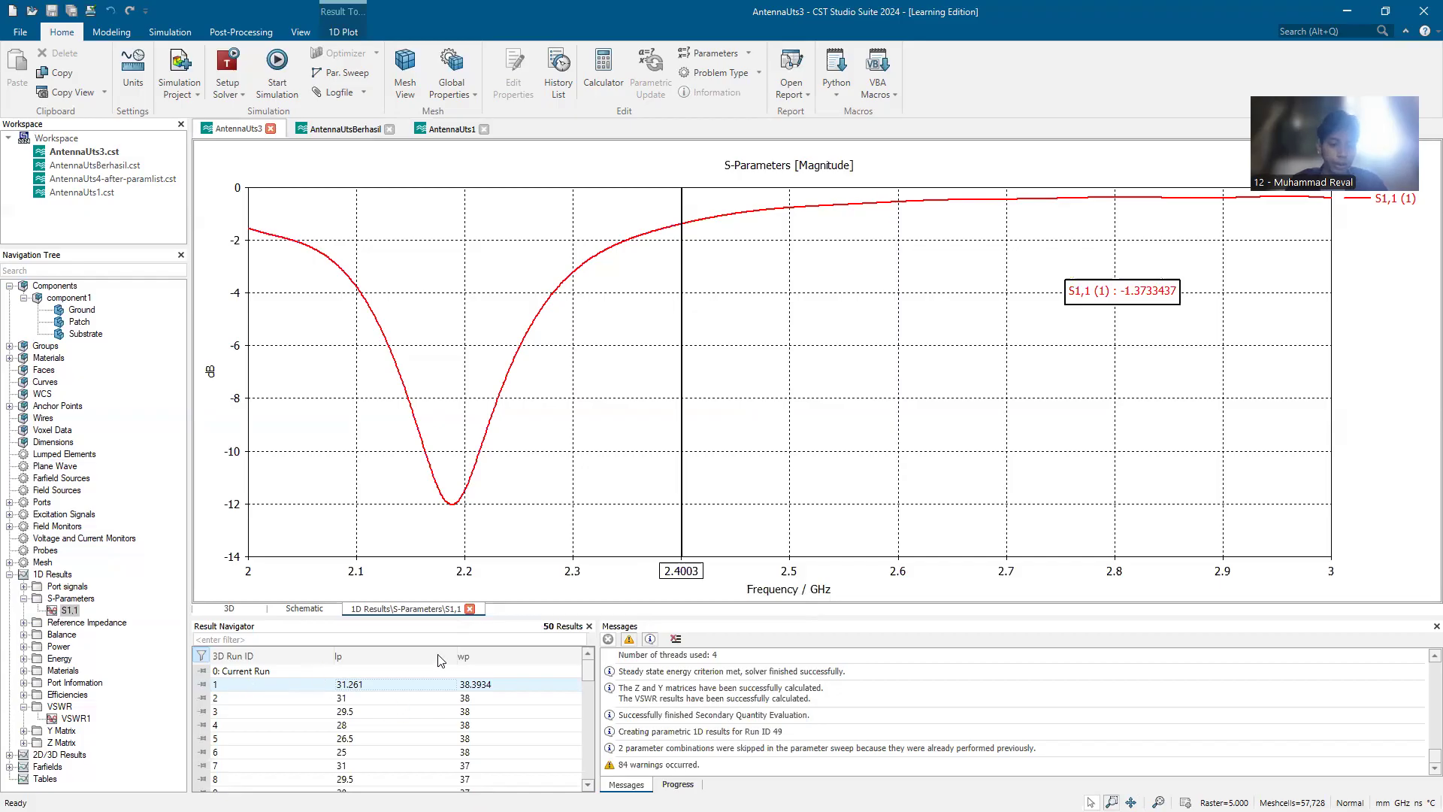
- Place the plot's axis marker on run 1's dip at 2.1893 GHz and compare its curve with run 3
{"action": "mouse_move", "coordinate": [678, 471]}
{"action": "left_mouse_down"}
{"action": "mouse_move", "coordinate": [458, 510]}
{"action": "mouse_move", "coordinate": [450, 535]}
{"action": "left_mouse_up"}
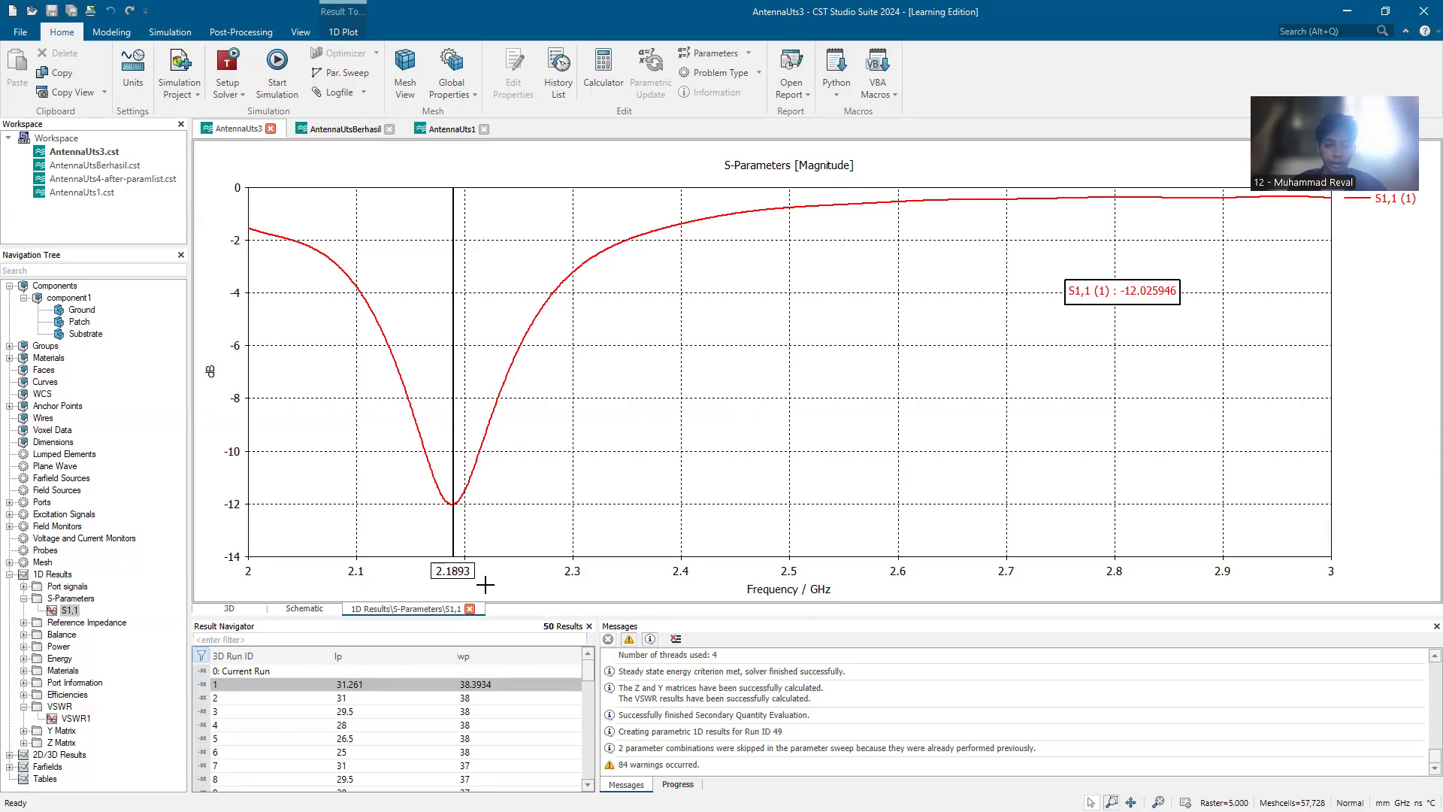
{"action": "left_click", "coordinate": [406, 711]}
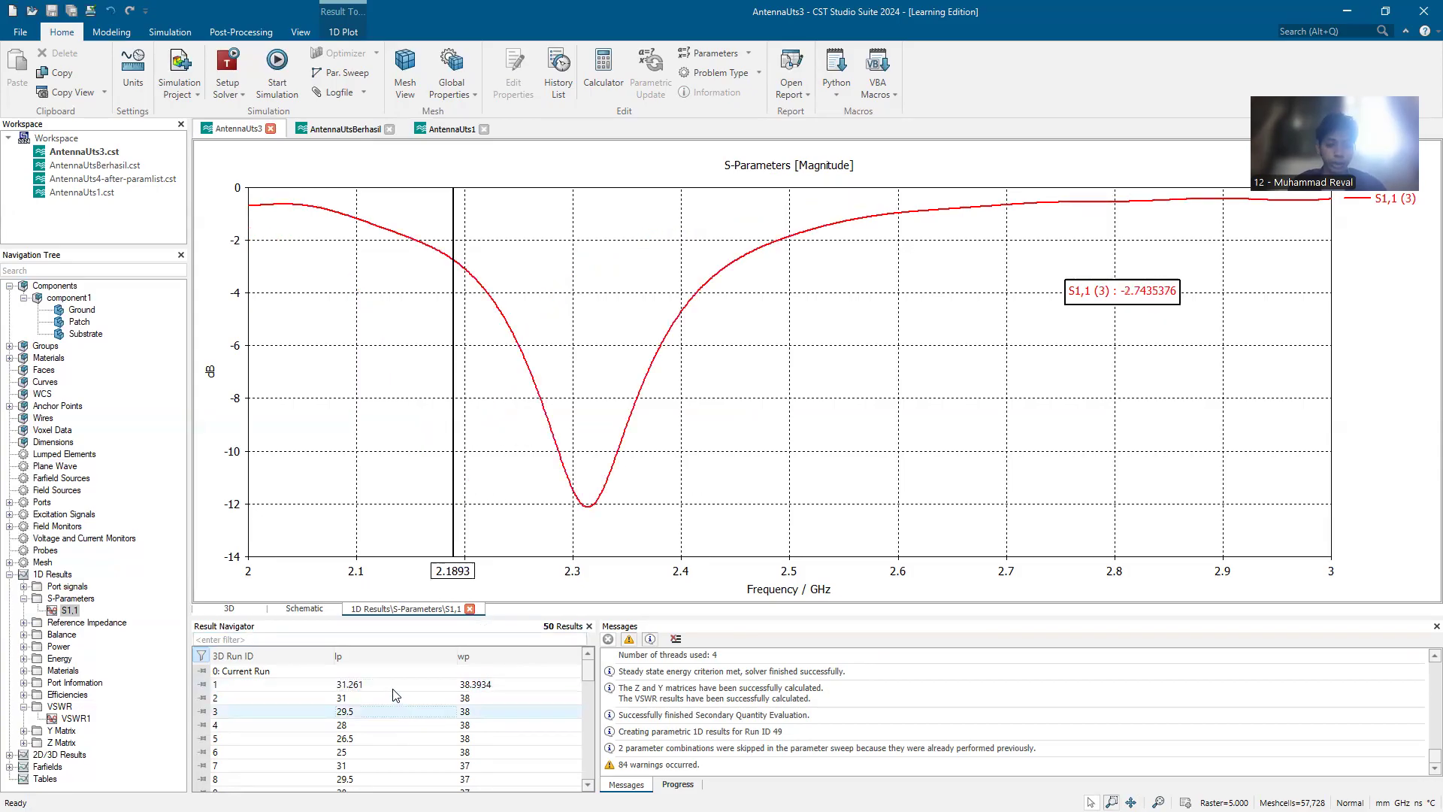
{"action": "left_click", "coordinate": [396, 685]}
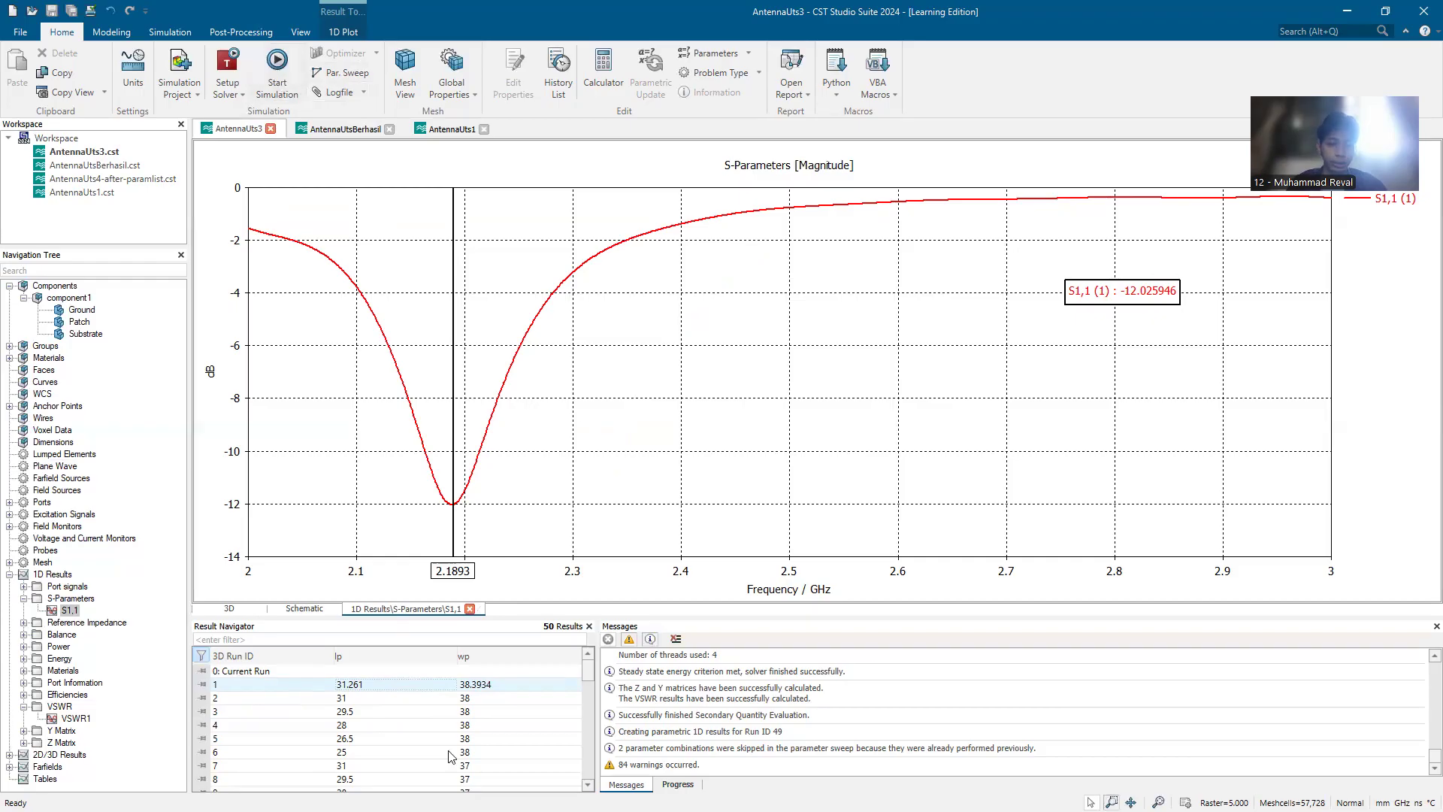
- Plot S1,1 for all runs together and magnify the dips between about 2.27 and 2.5 GHz
{"action": "left_click", "coordinate": [425, 741]}
{"action": "key", "text": "ctrl+a"}
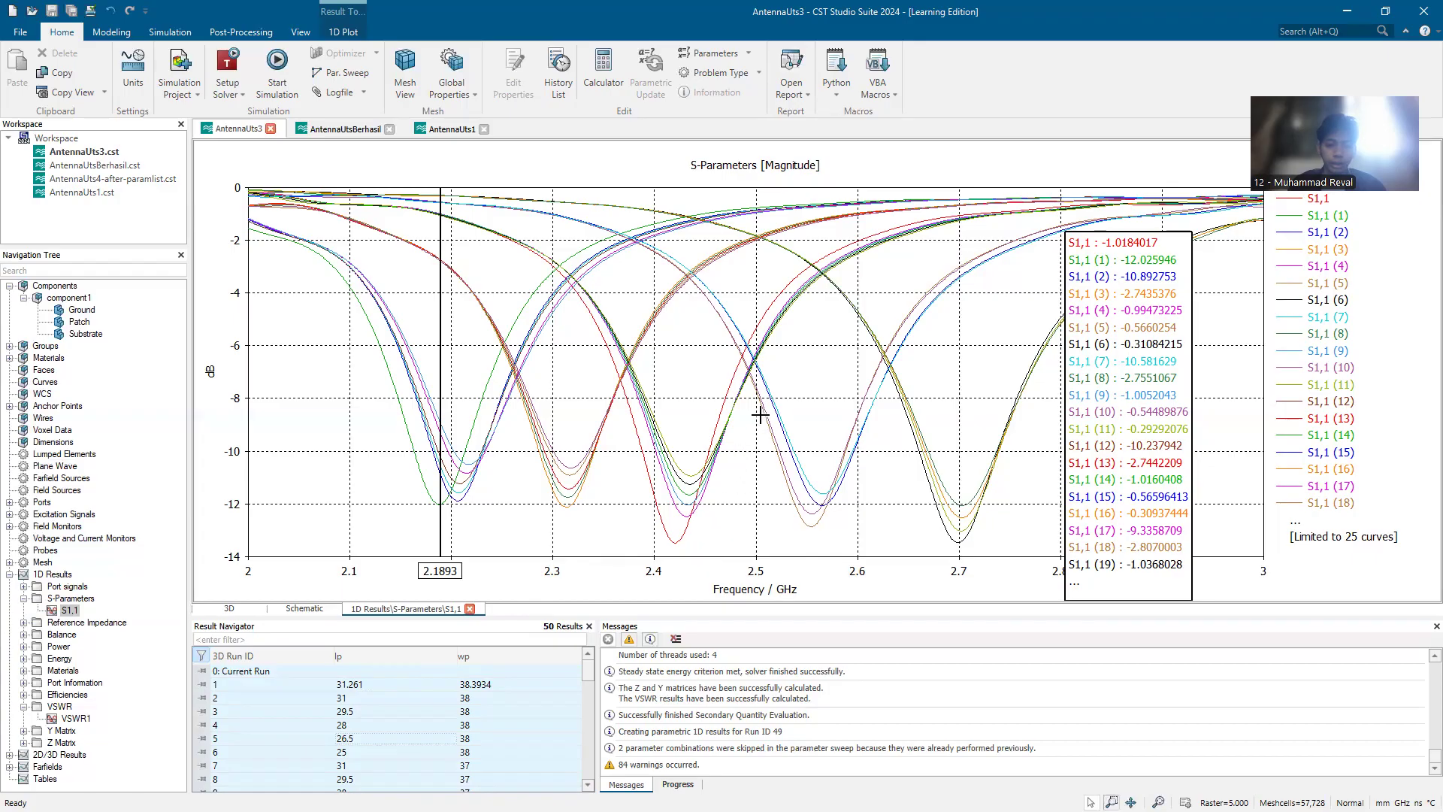
{"action": "left_click_drag", "start_coordinate": [749, 402], "coordinate": [519, 553]}
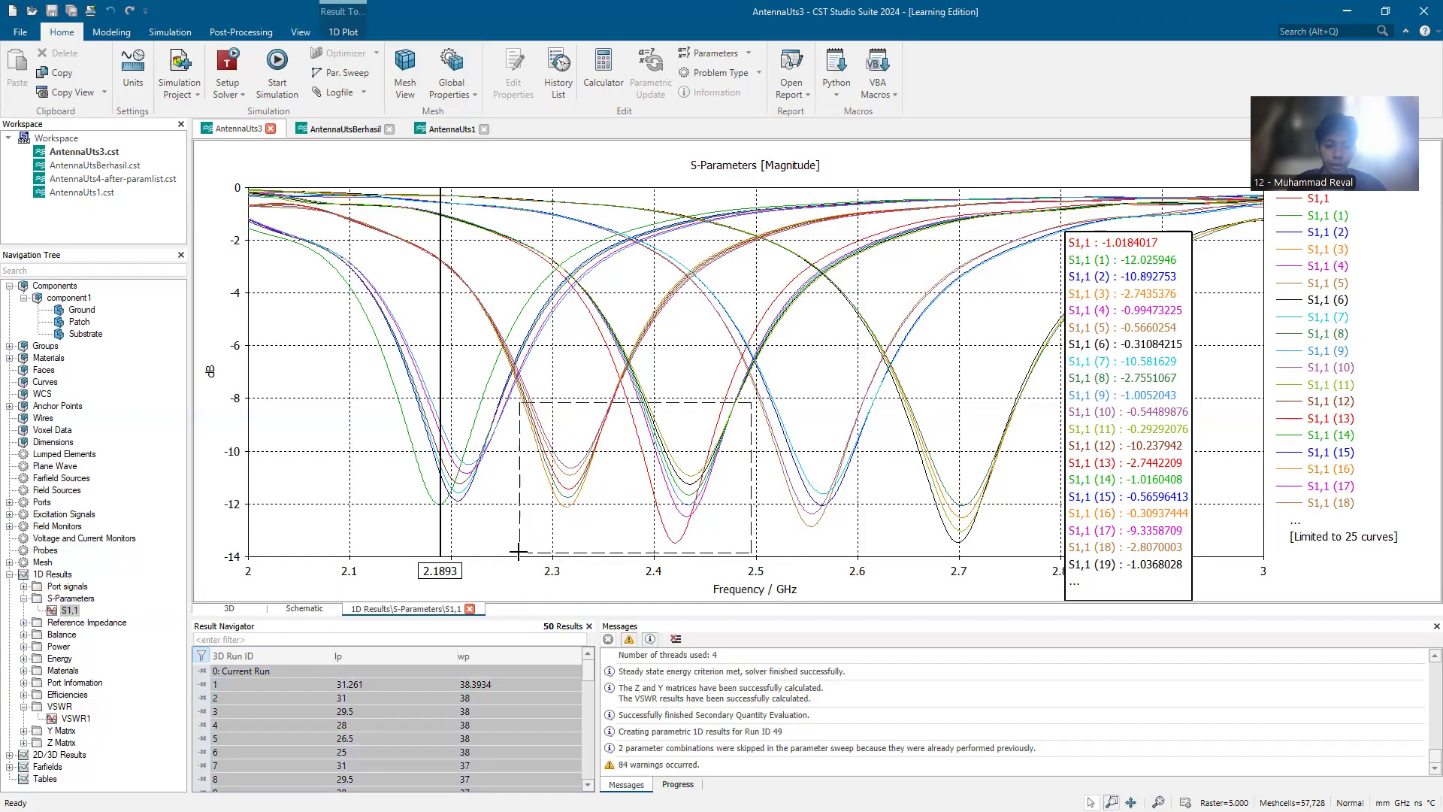
{"action": "left_click_drag", "start_coordinate": [519, 552], "coordinate": [520, 552]}
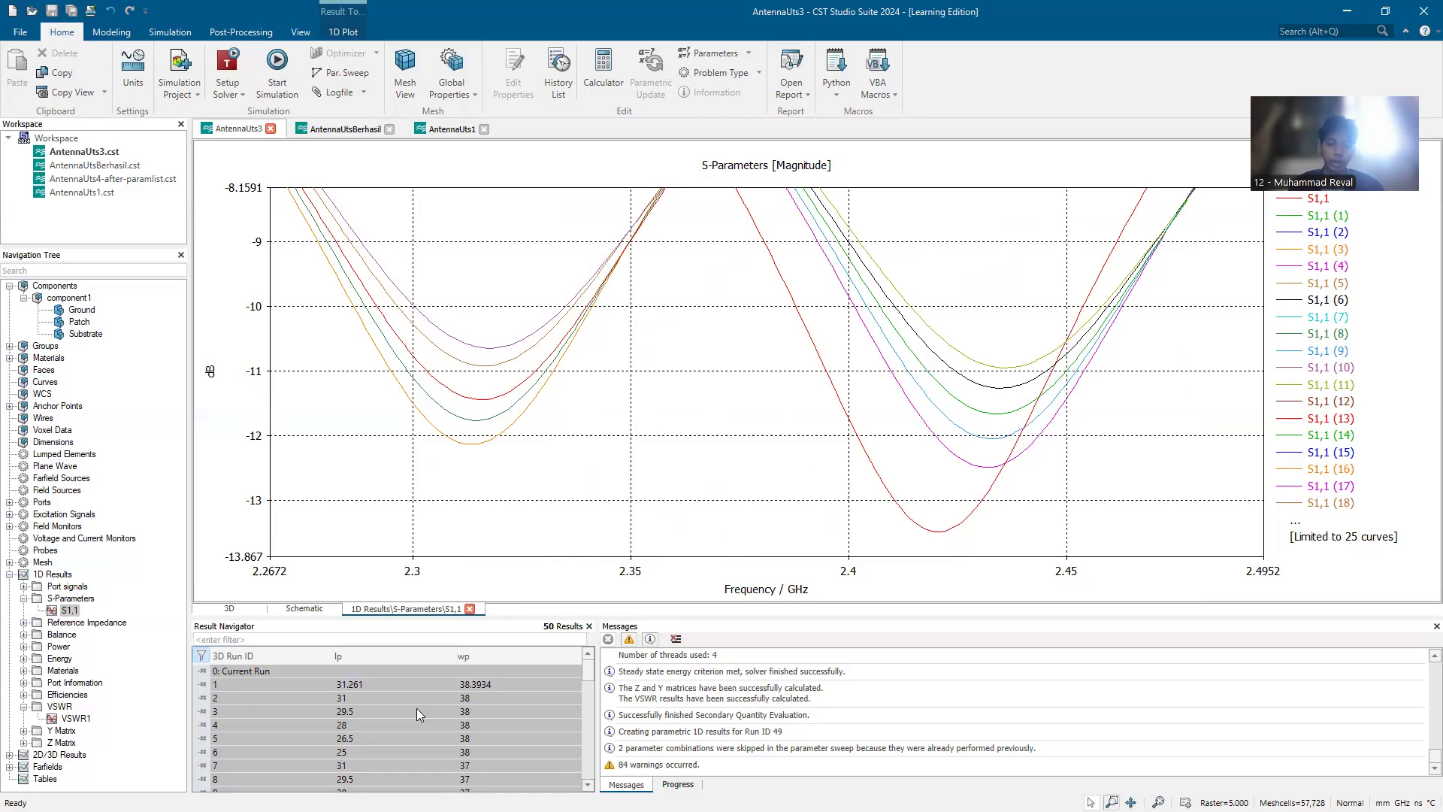
- Highlight the deepest curve near 2.31 GHz among all runs and display only its run, run 3
{"action": "left_click", "coordinate": [491, 439]}
{"action": "scroll", "coordinate": [429, 717], "scroll_direction": "down", "scroll_amount": 1}
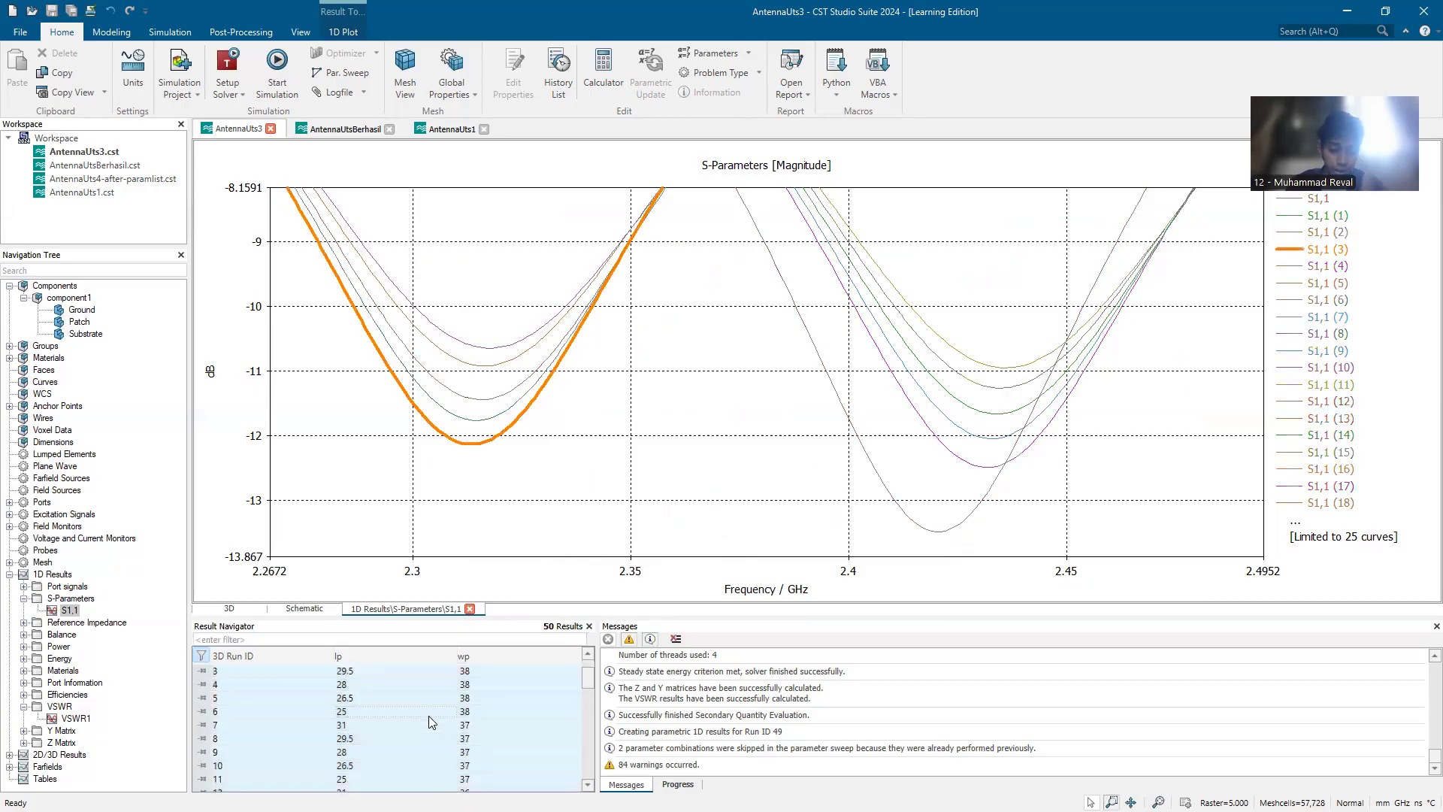
{"action": "left_click", "coordinate": [429, 716]}
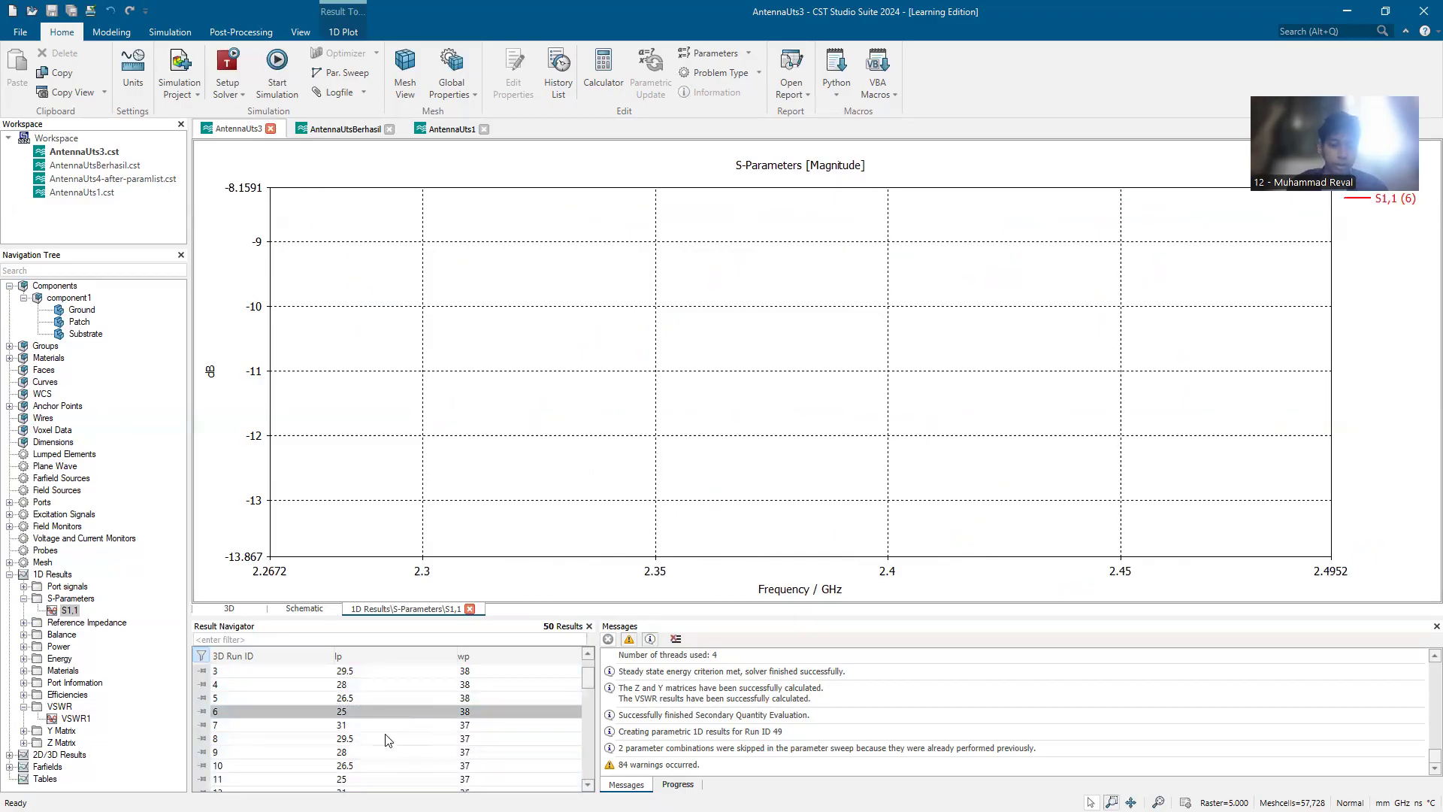
{"action": "key", "text": "ctrl+a"}
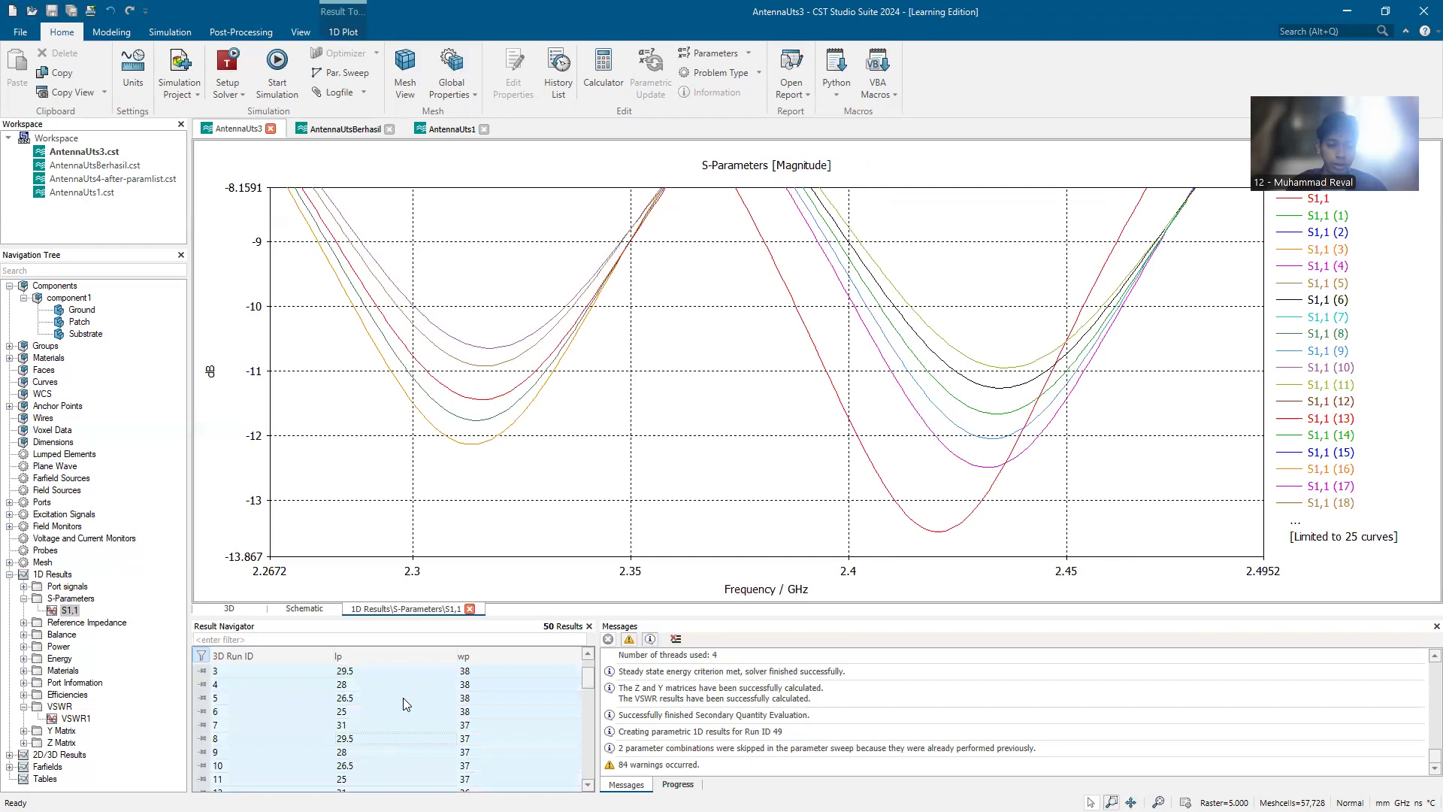
{"action": "left_click", "coordinate": [490, 435]}
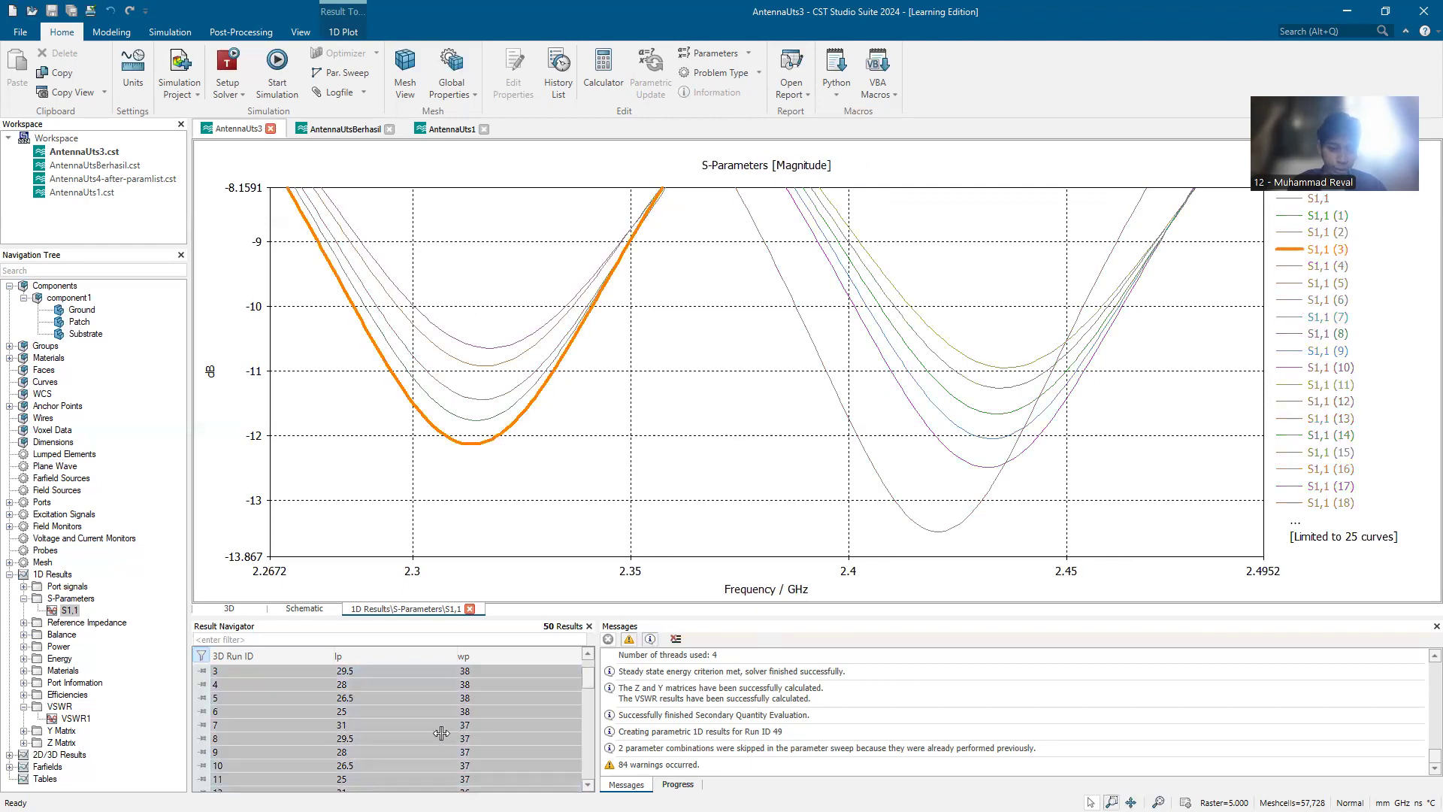
{"action": "left_click", "coordinate": [303, 670]}
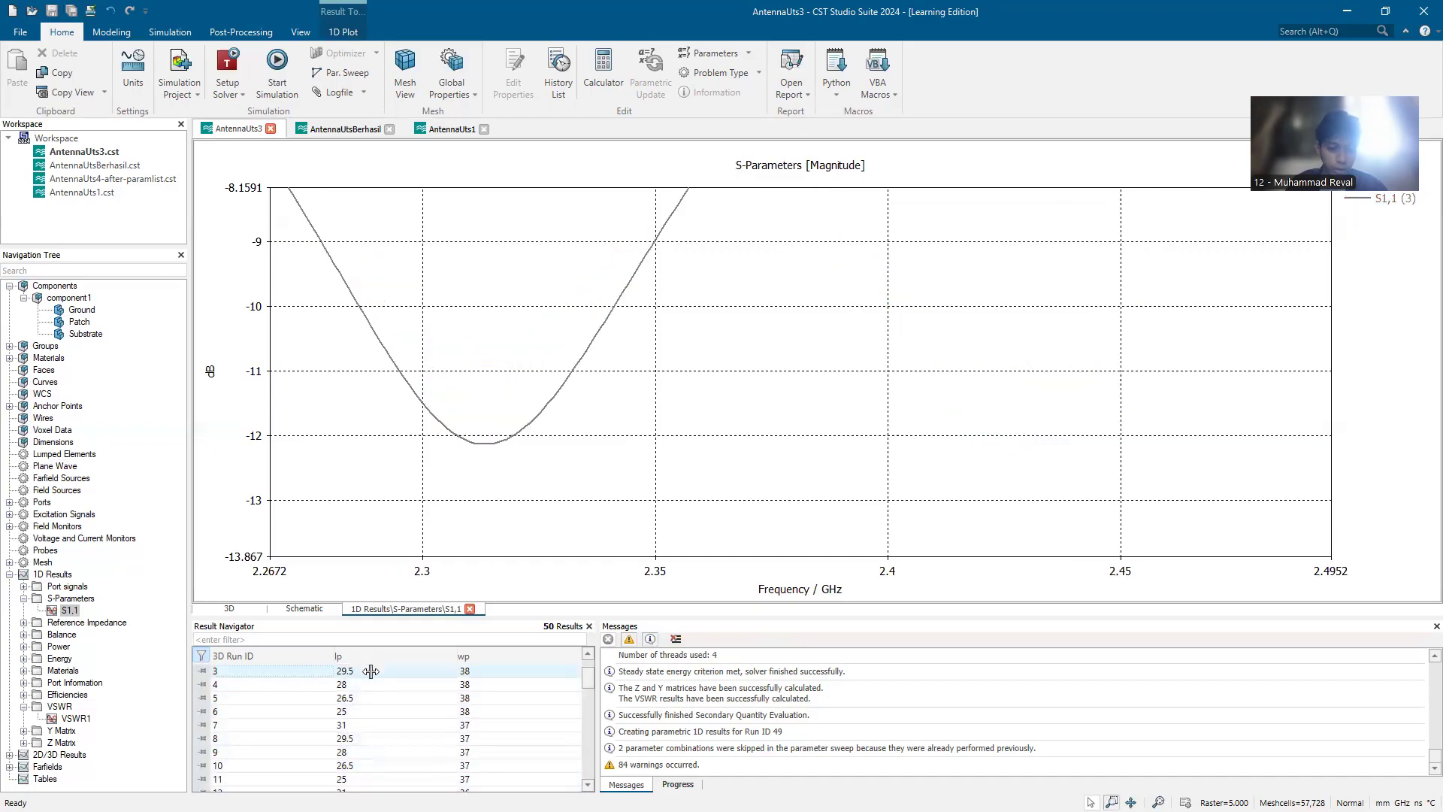
- Plot all runs again, highlight the deepest curve near 2.42 GHz, and display only the current run
{"action": "scroll", "coordinate": [419, 680], "scroll_direction": "up", "scroll_amount": 1}
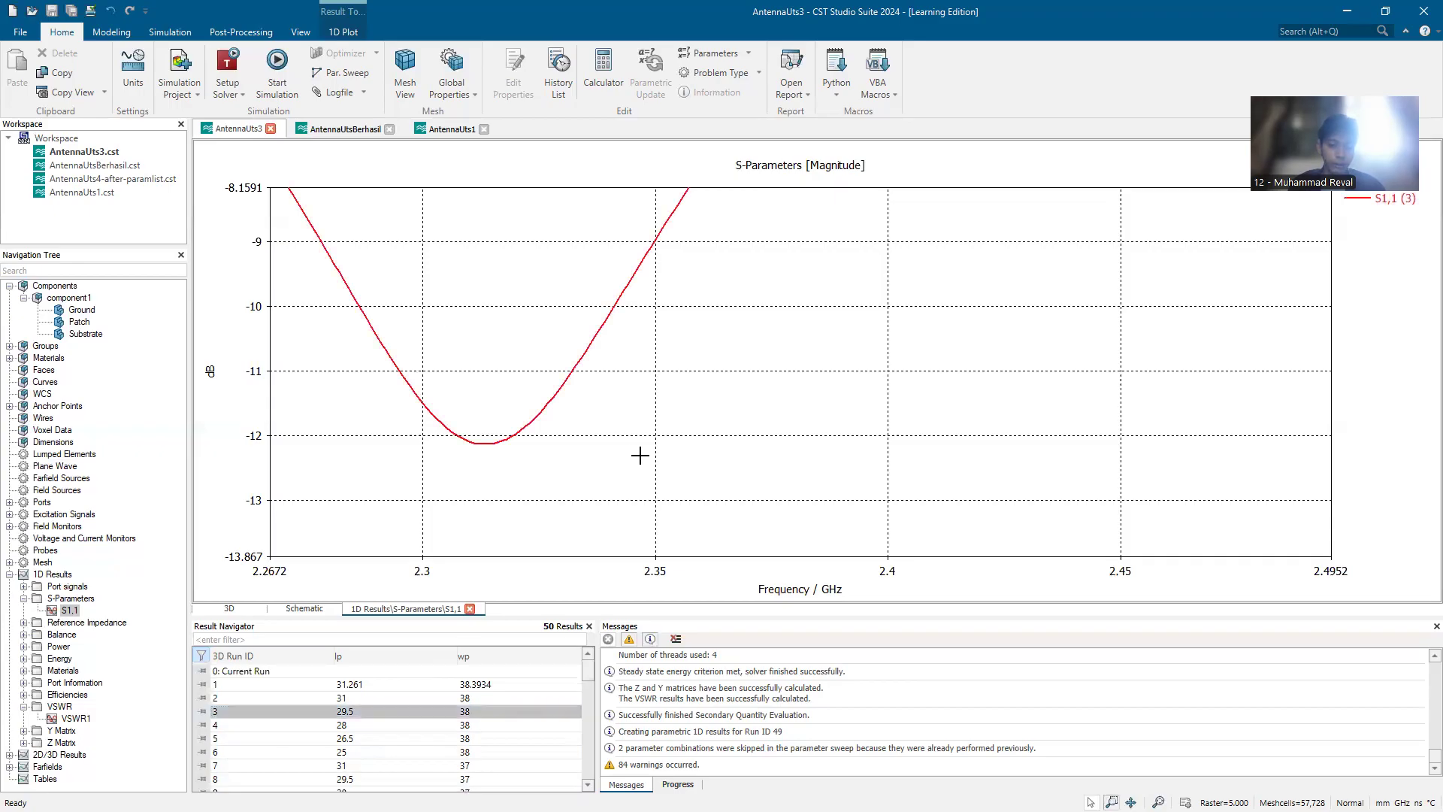
{"action": "key", "text": "ctrl+a"}
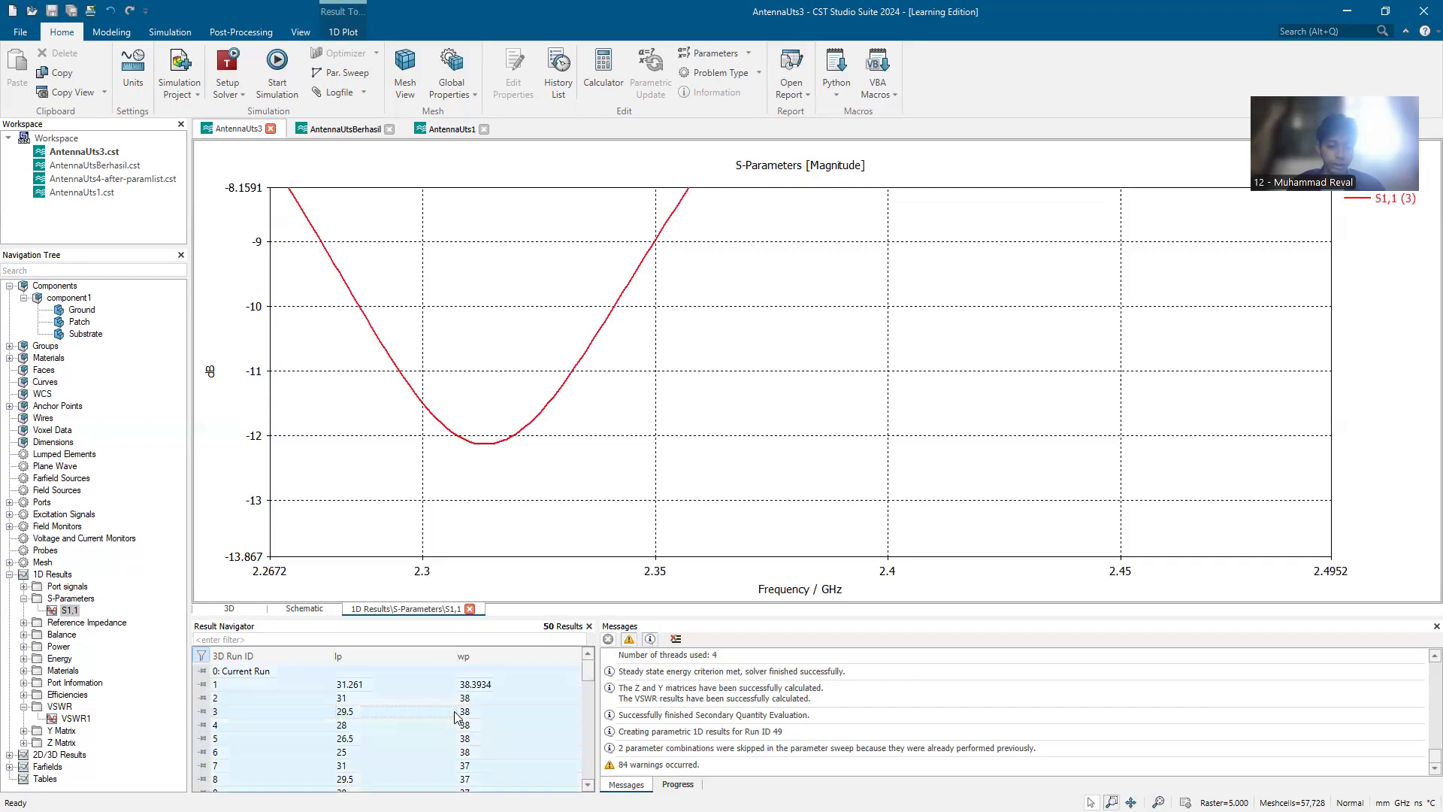
{"action": "left_click", "coordinate": [766, 573]}
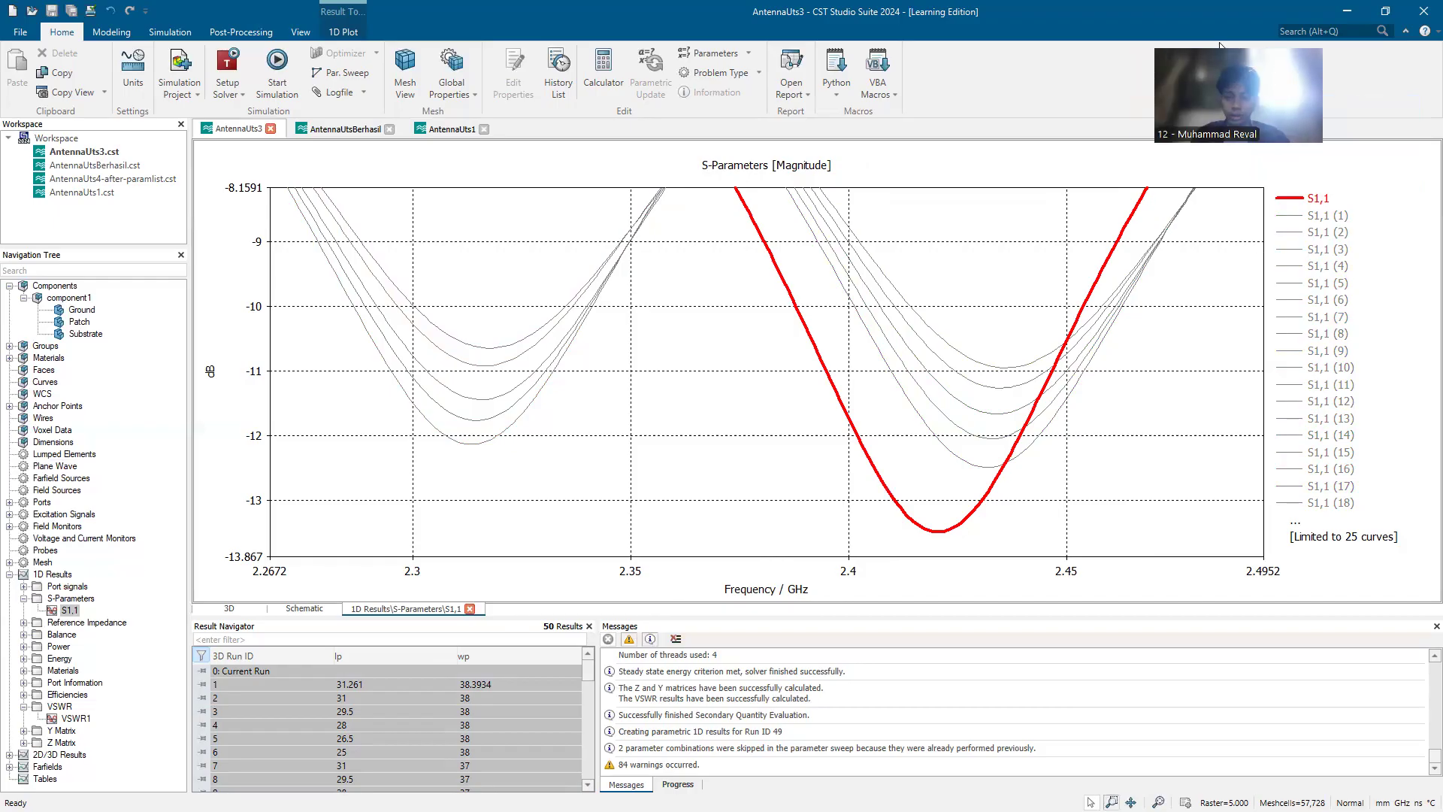
{"action": "left_click", "coordinate": [349, 669]}
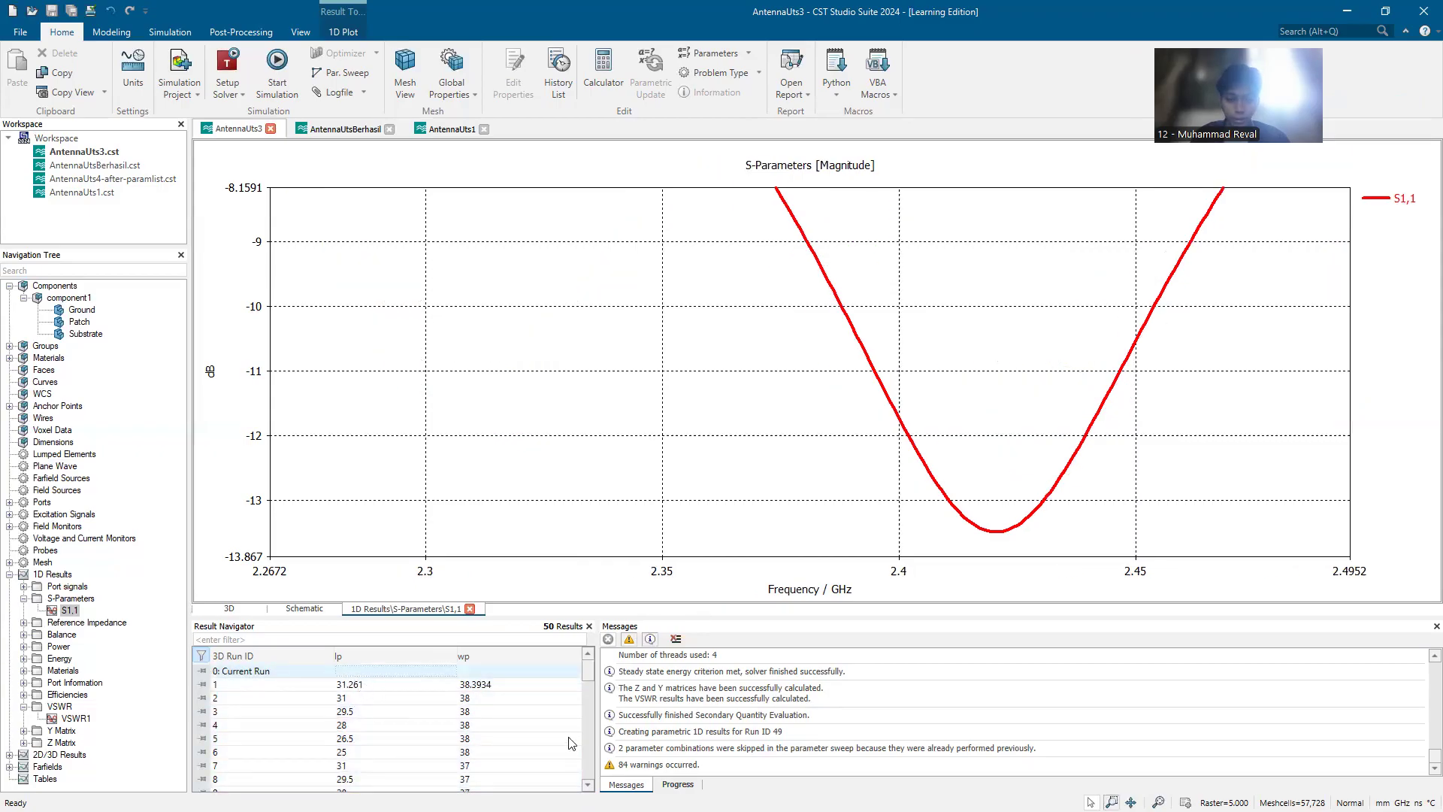
- Compare the S1,1 dips of the runs with lp 28.375 one at a time, from run 41 to run 45
{"action": "scroll", "coordinate": [376, 748], "scroll_direction": "down", "scroll_amount": 14}
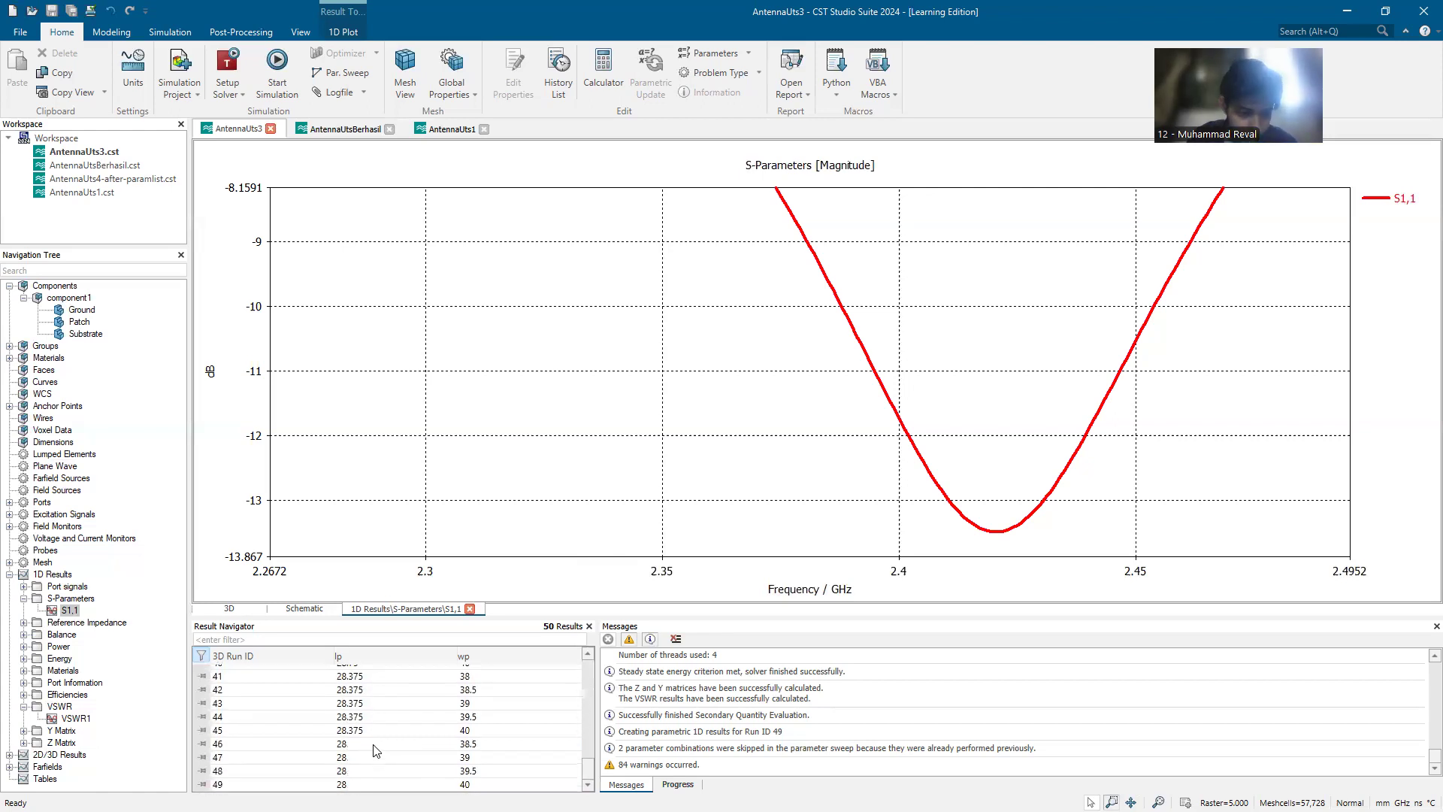
{"action": "scroll", "coordinate": [376, 748], "scroll_direction": "up", "scroll_amount": 1}
{"action": "left_click", "coordinate": [331, 714]}
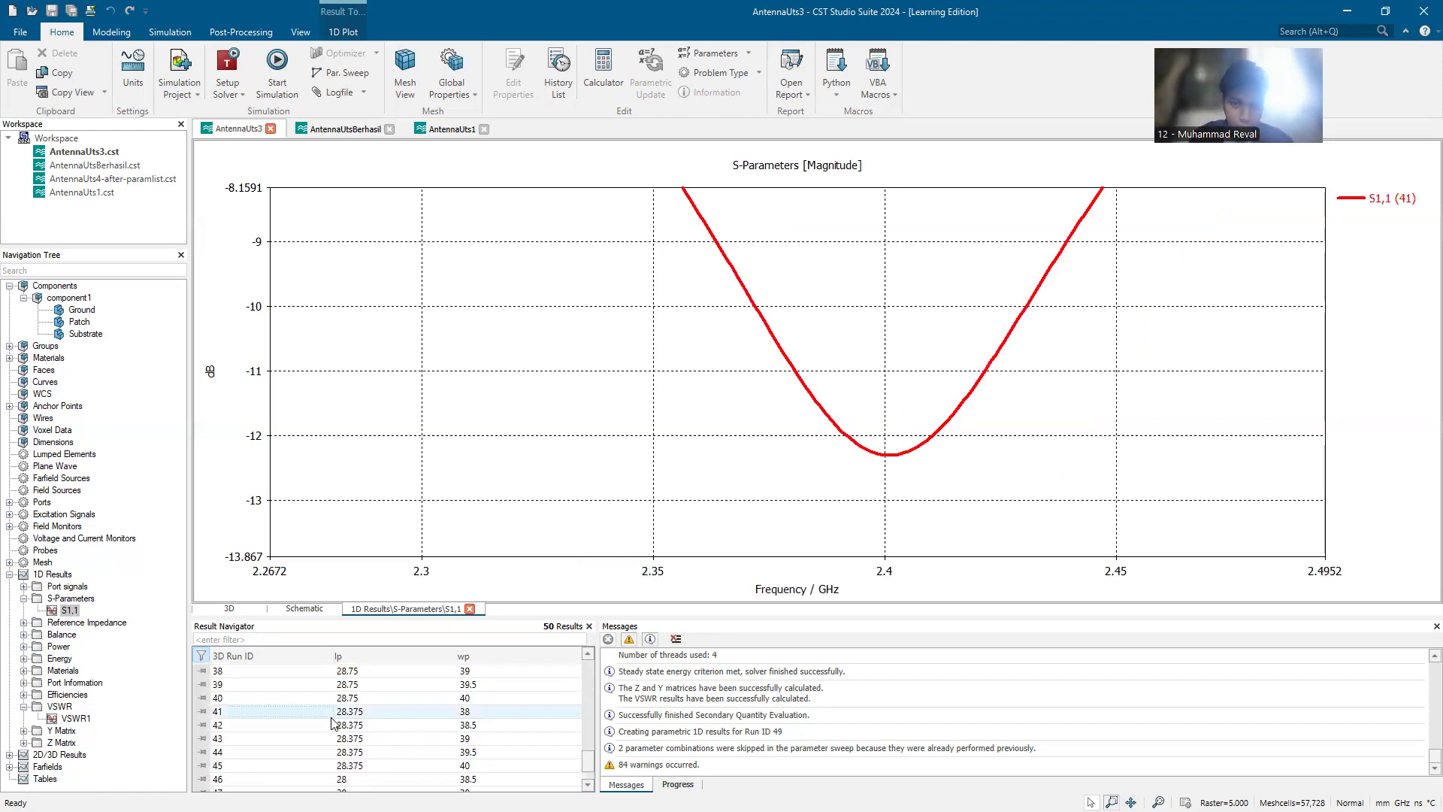
{"action": "left_click", "coordinate": [356, 725]}
{"action": "left_click", "coordinate": [357, 752]}
{"action": "left_click", "coordinate": [358, 766]}
{"action": "left_click", "coordinate": [361, 753]}
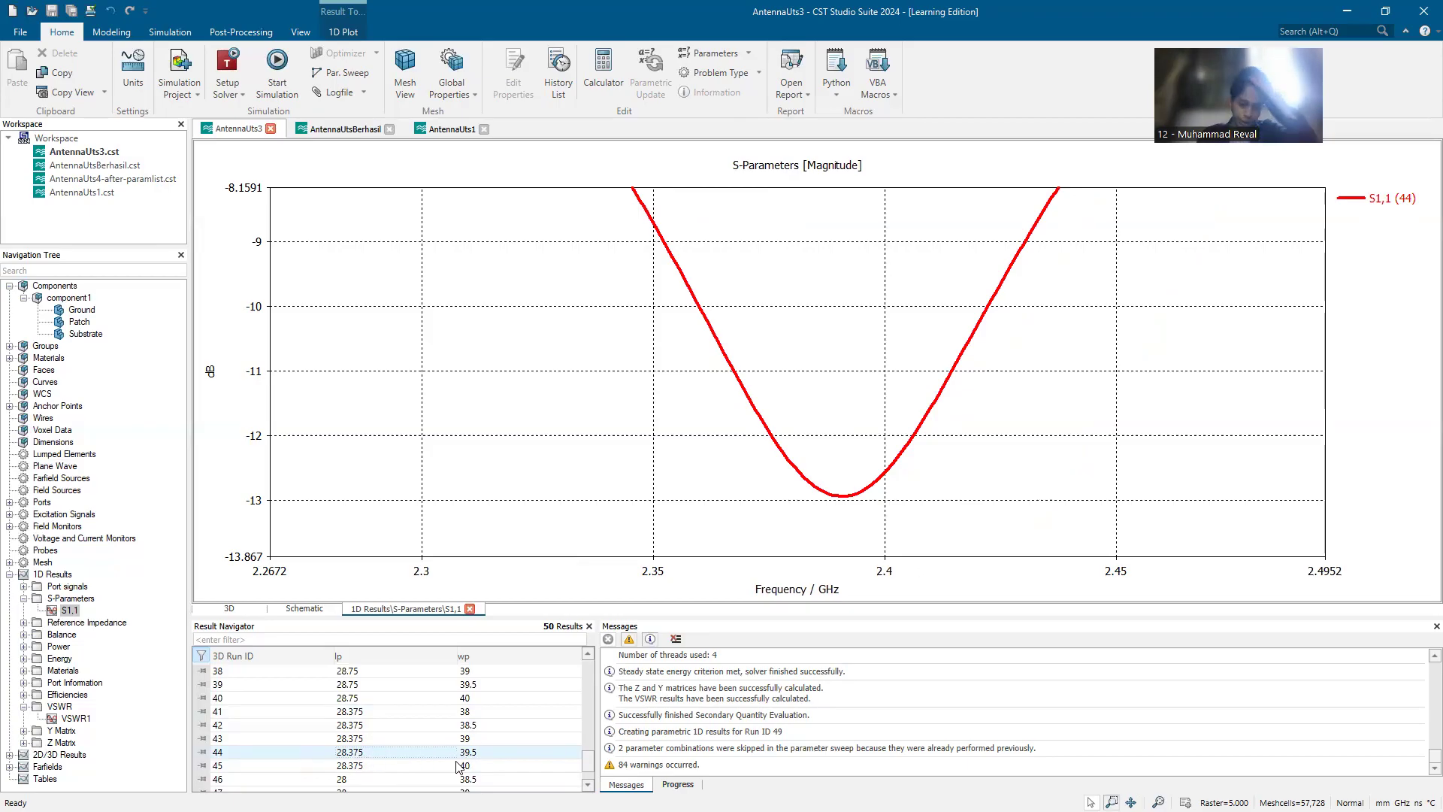
{"action": "scroll", "coordinate": [454, 766], "scroll_direction": "down", "scroll_amount": 1}
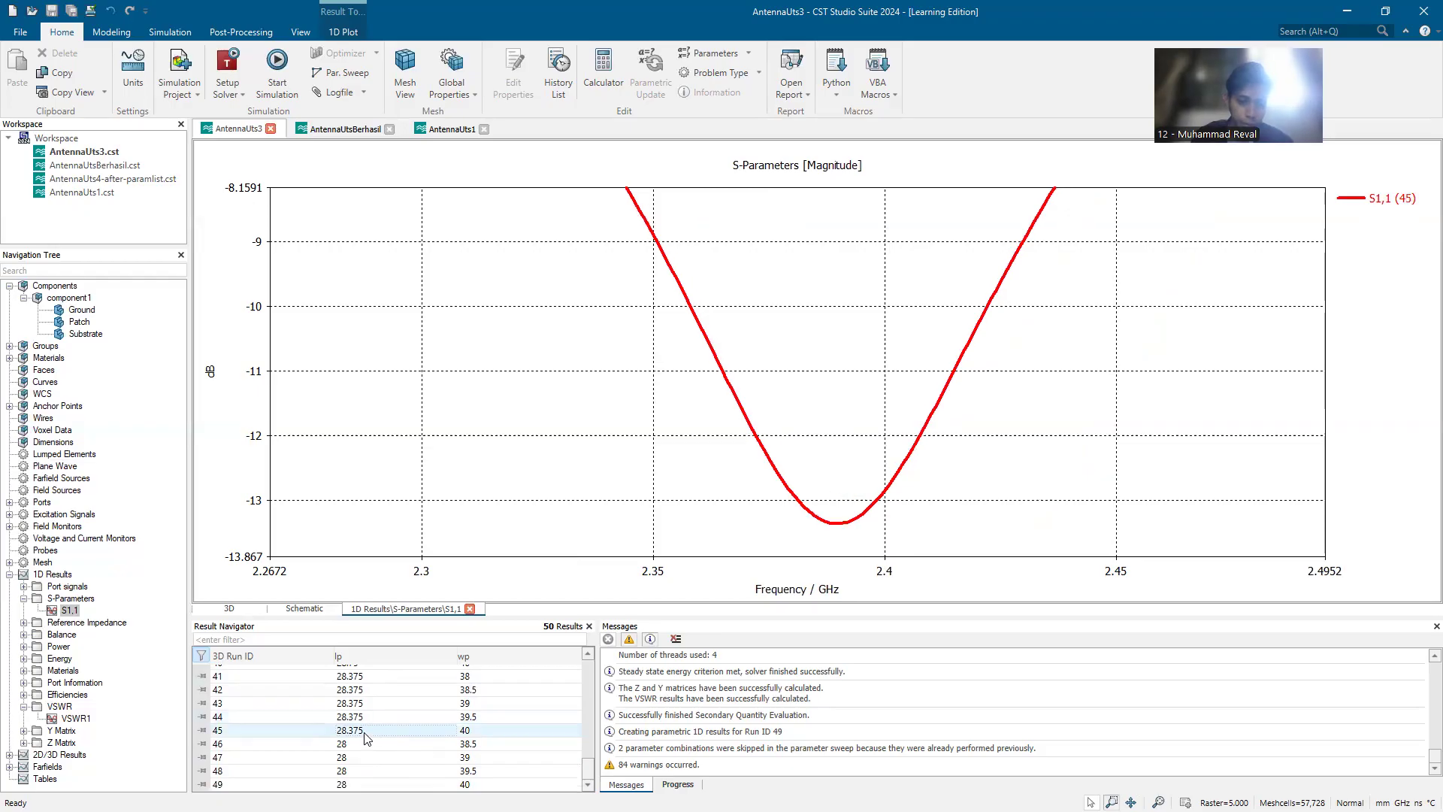
- Display the S1,1 curves of runs 46, 33 and 36 in turn, and return to run 41
{"action": "scroll", "coordinate": [366, 738], "scroll_direction": "up", "scroll_amount": 3}
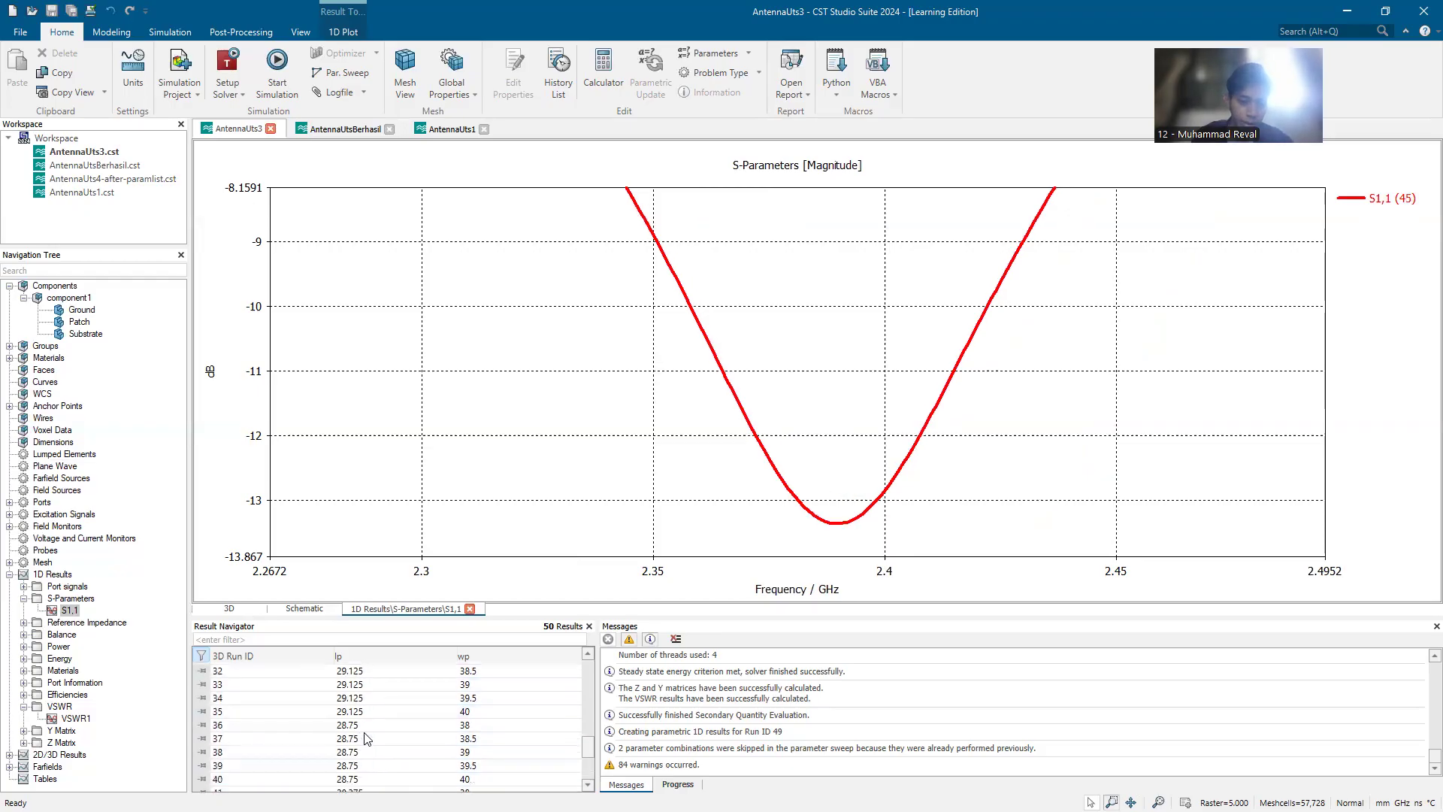
{"action": "scroll", "coordinate": [366, 738], "scroll_direction": "down", "scroll_amount": 3}
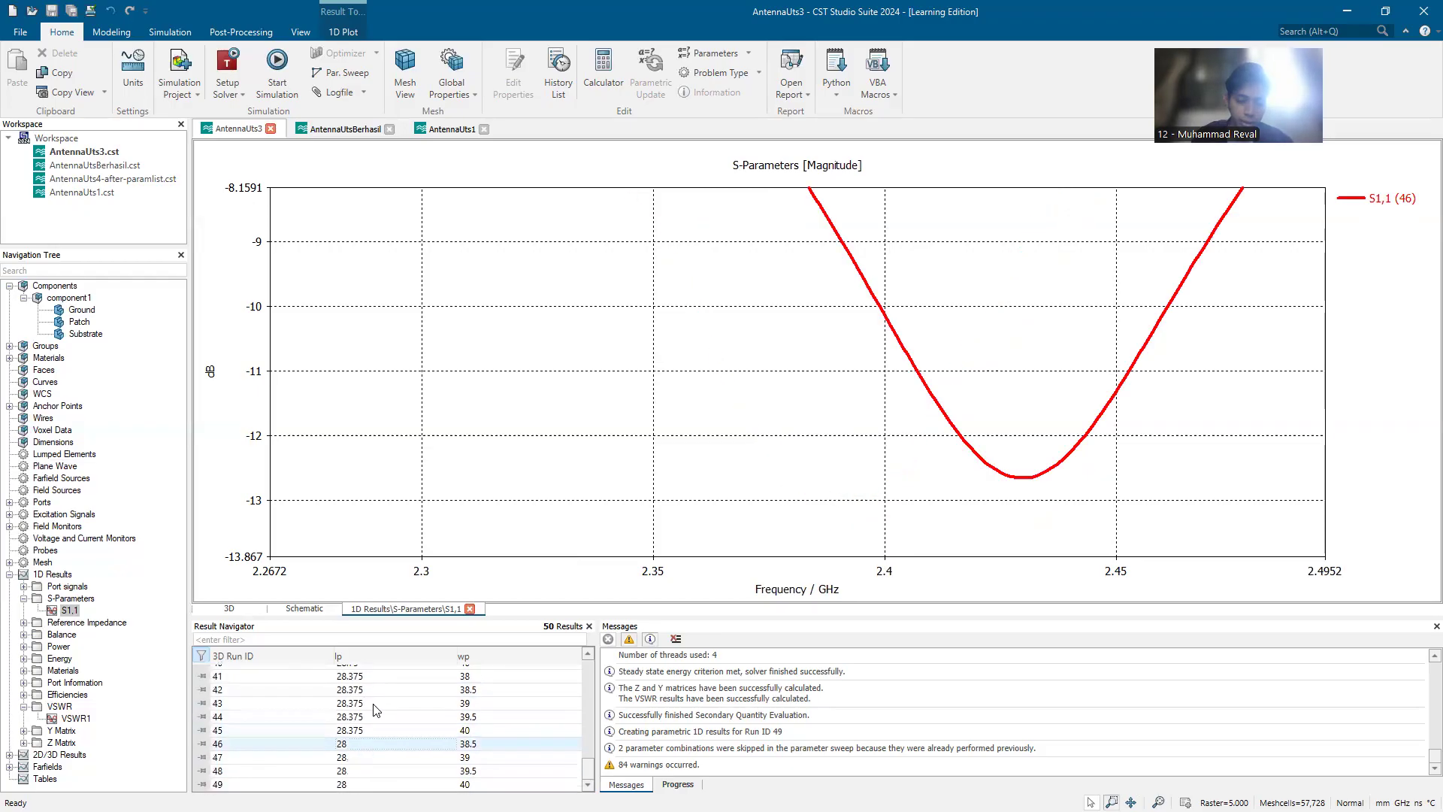
{"action": "scroll", "coordinate": [376, 710], "scroll_direction": "up", "scroll_amount": 4}
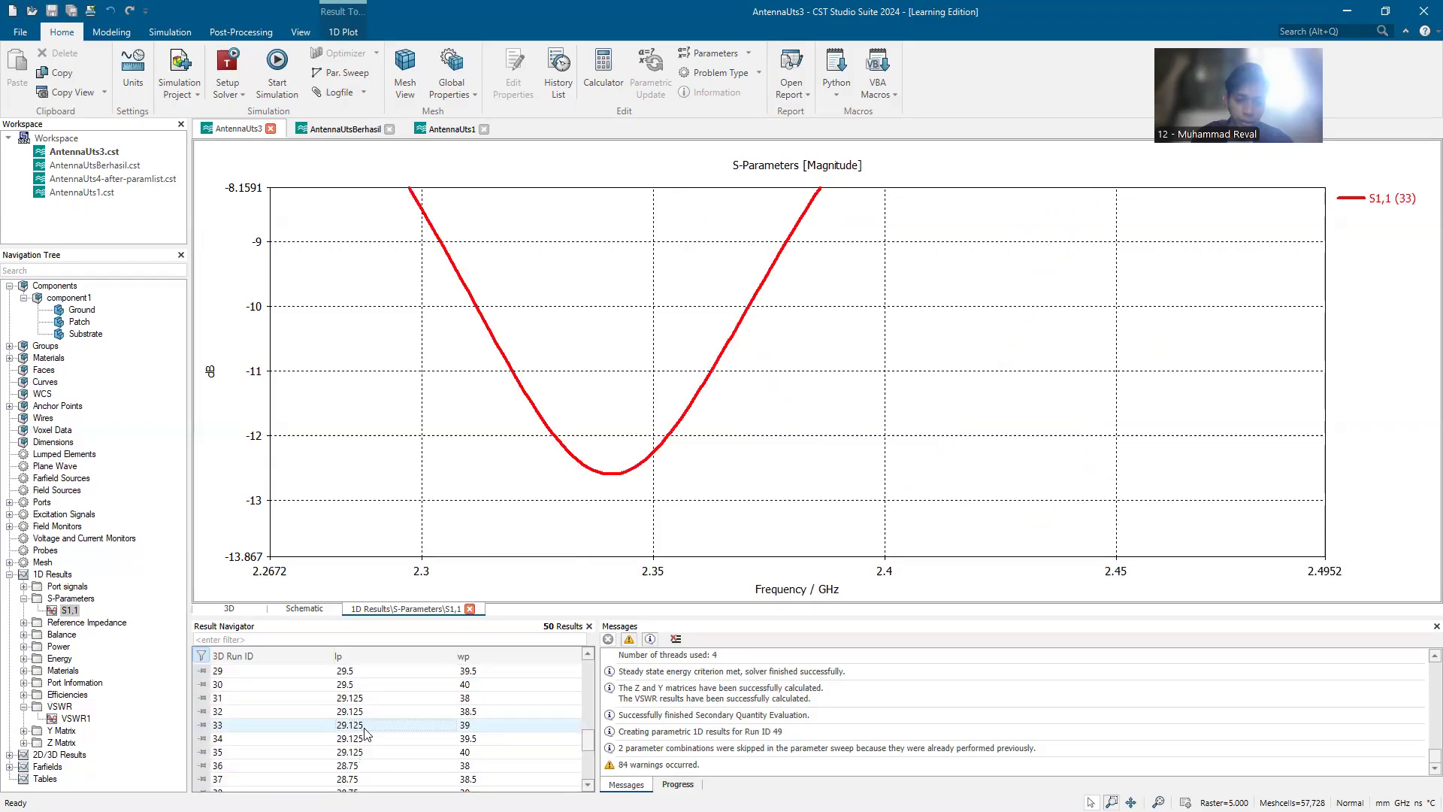
{"action": "scroll", "coordinate": [363, 766], "scroll_direction": "down", "scroll_amount": 2}
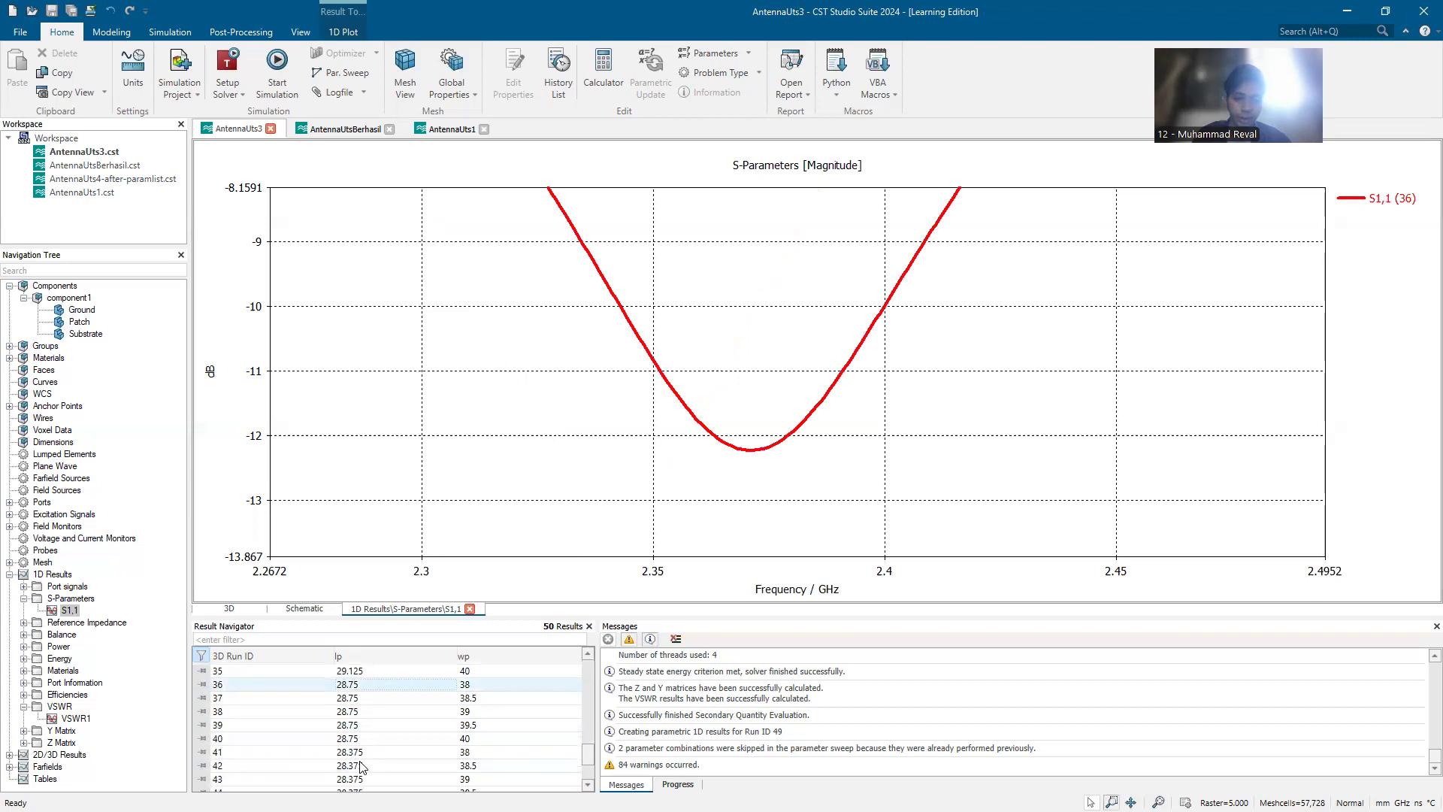
{"action": "left_click", "coordinate": [366, 753]}
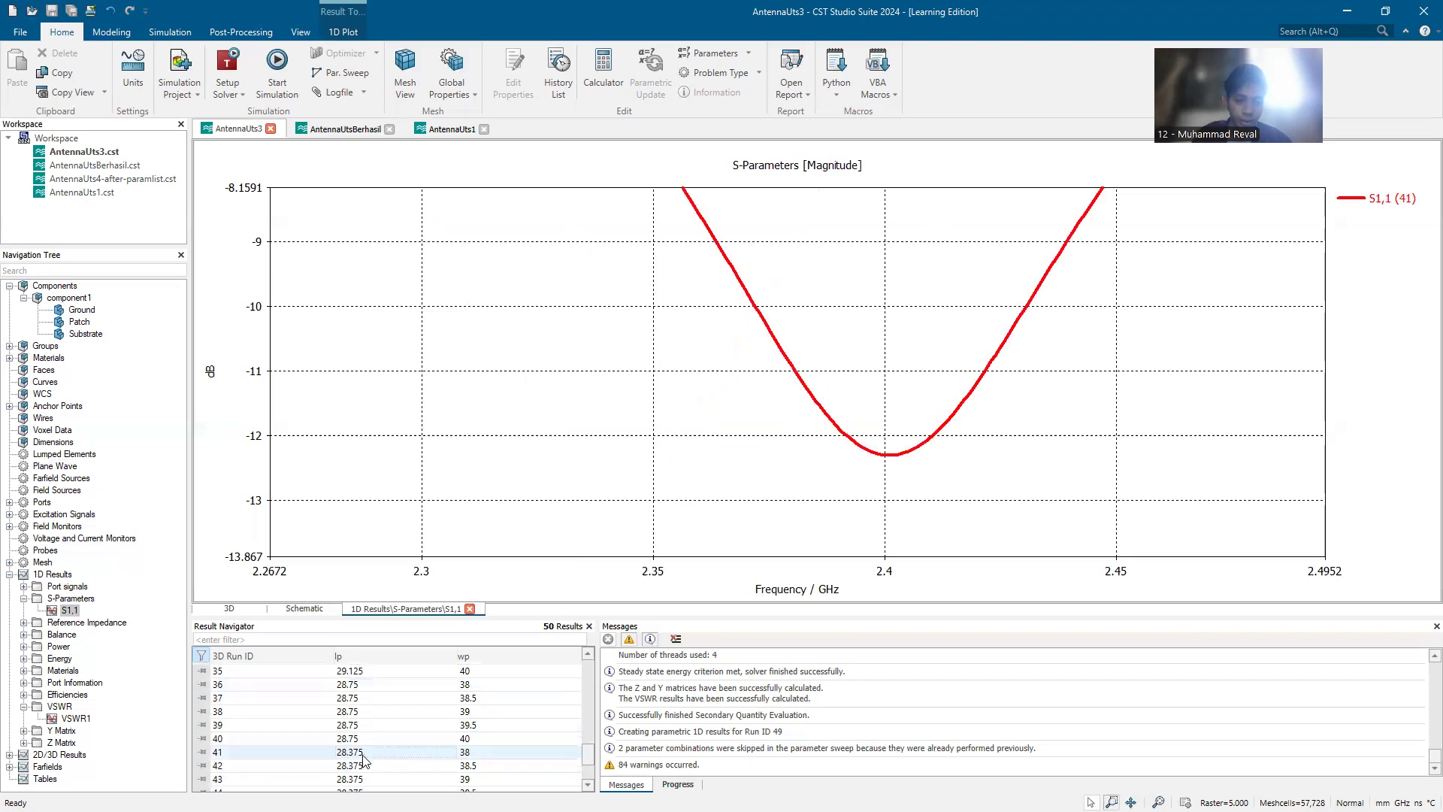
{"action": "left_click", "coordinate": [364, 742]}
{"action": "left_click", "coordinate": [363, 753]}
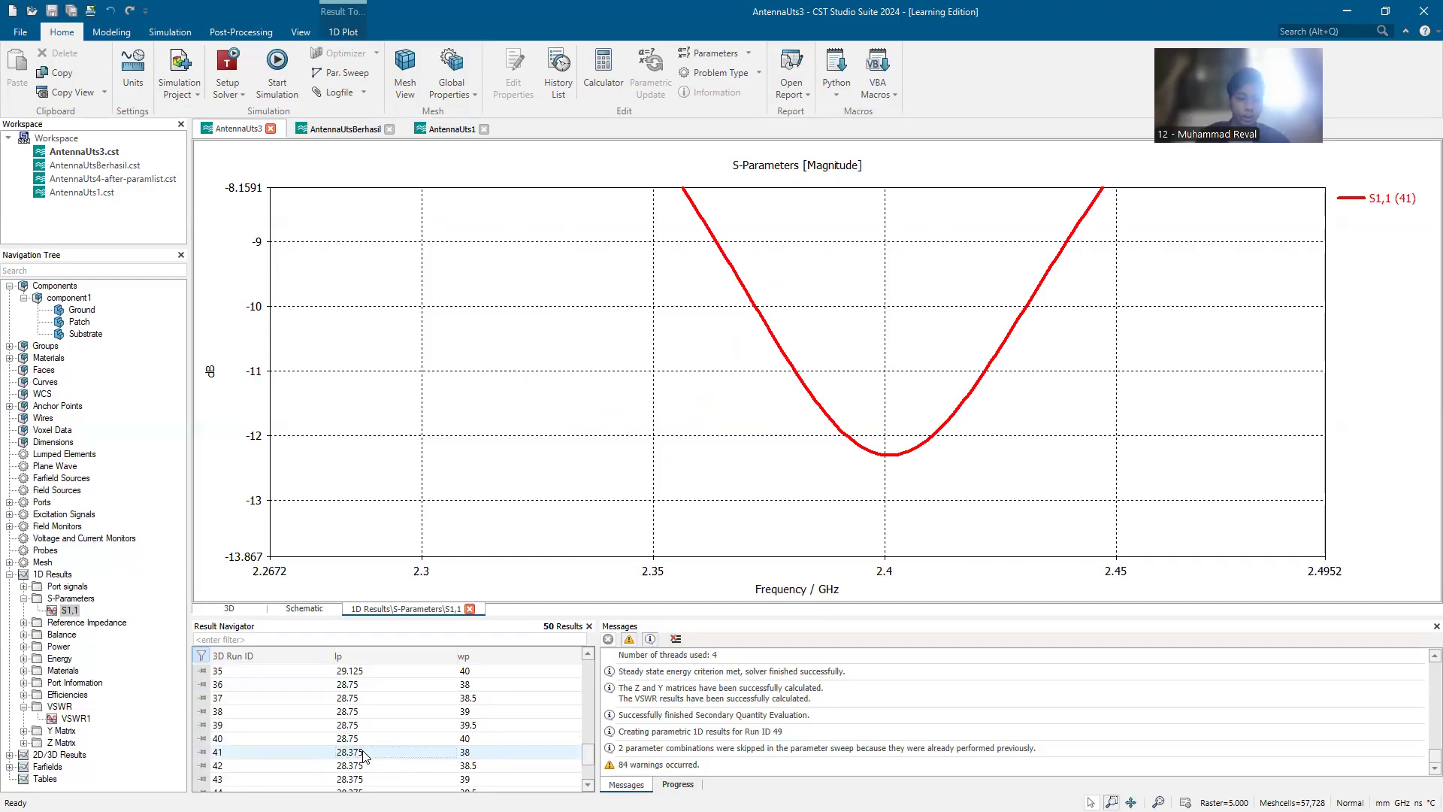
- Look through the sweep's run list and display the S1,1 curves of runs 38 and 22 in turn
{"action": "scroll", "coordinate": [364, 754], "scroll_direction": "up", "scroll_amount": 2}
{"action": "scroll", "coordinate": [364, 754], "scroll_direction": "down", "scroll_amount": 3}
{"action": "scroll", "coordinate": [364, 754], "scroll_direction": "down", "scroll_amount": 1}
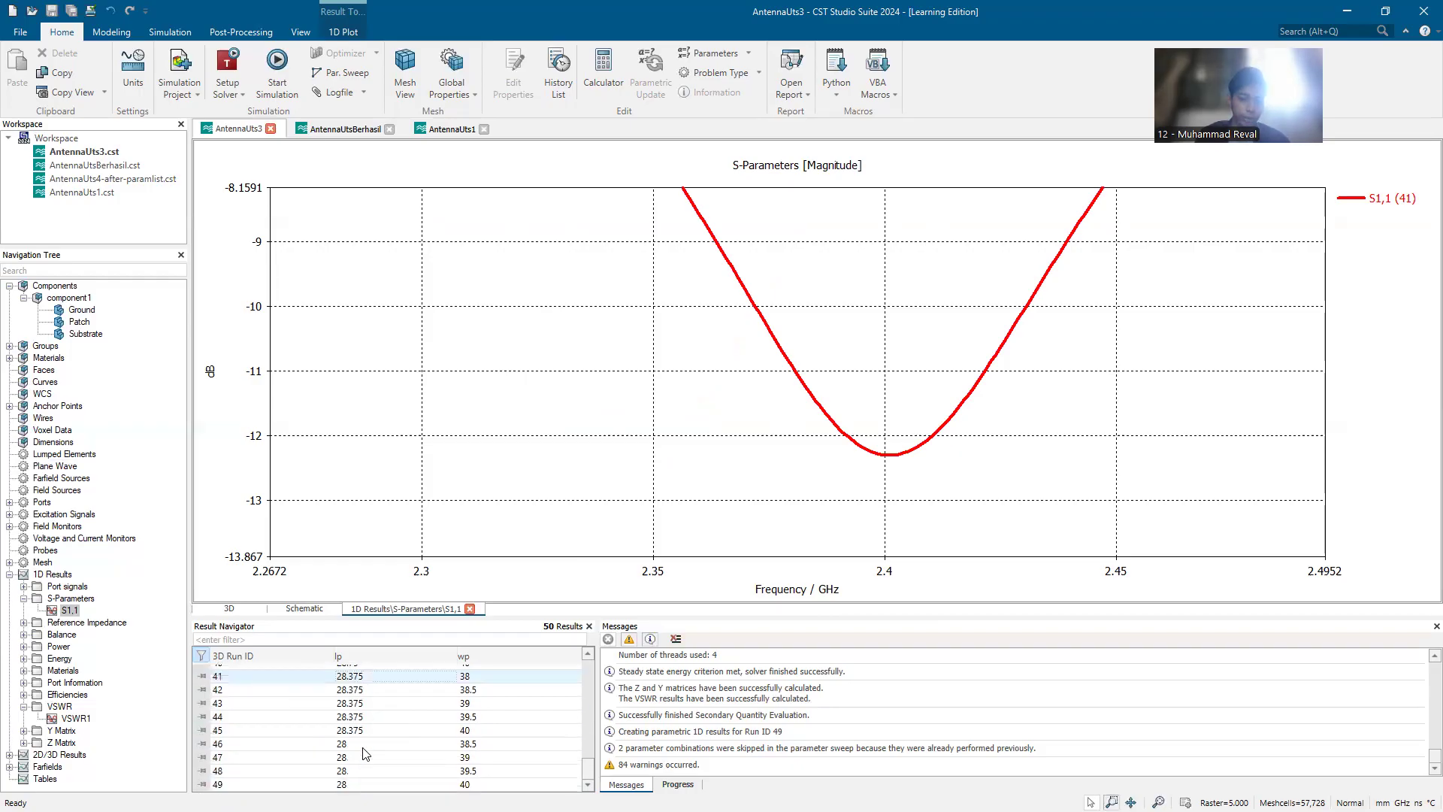
{"action": "scroll", "coordinate": [361, 739], "scroll_direction": "up", "scroll_amount": 2}
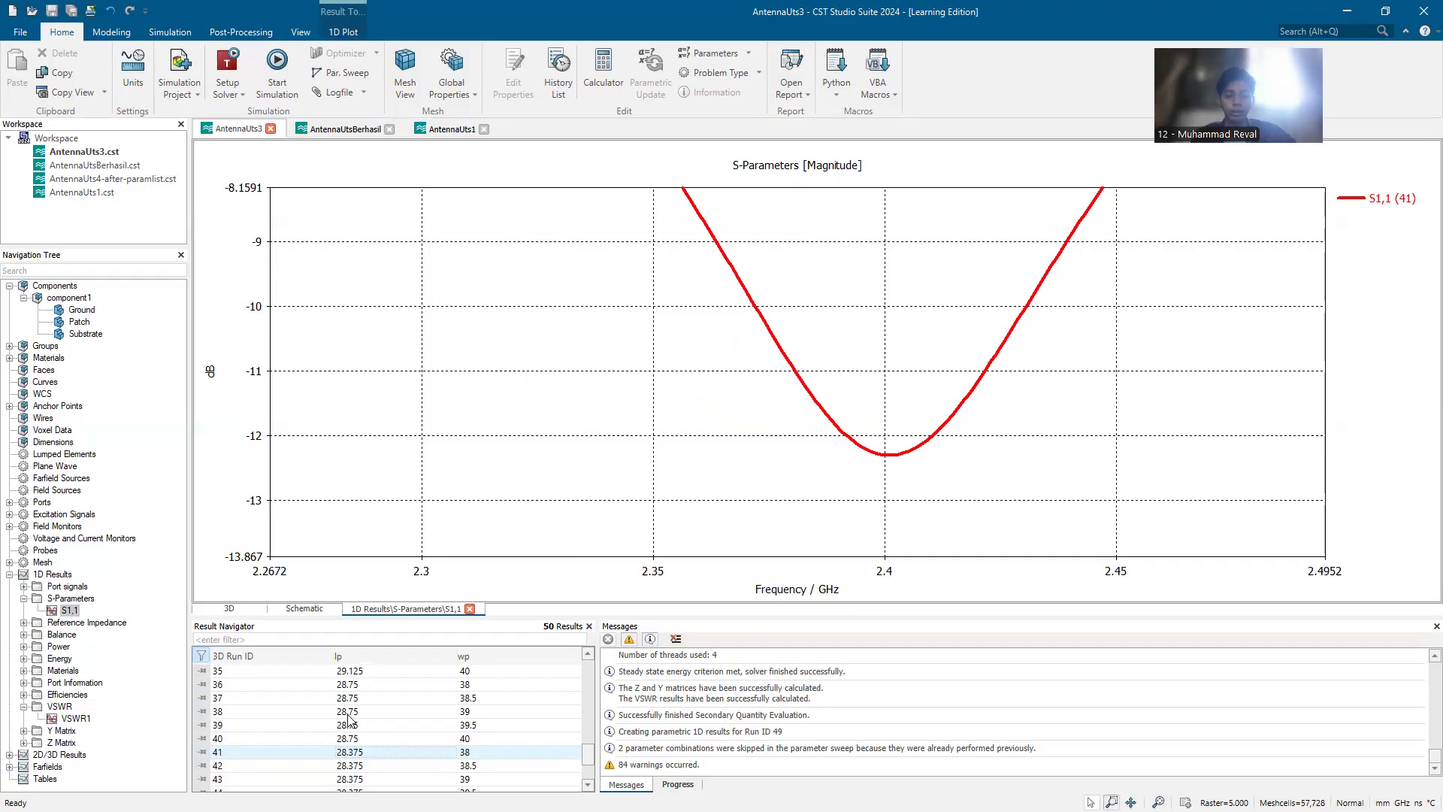
{"action": "left_click", "coordinate": [348, 713]}
{"action": "scroll", "coordinate": [353, 721], "scroll_direction": "up", "scroll_amount": 5}
{"action": "left_click", "coordinate": [357, 699]}
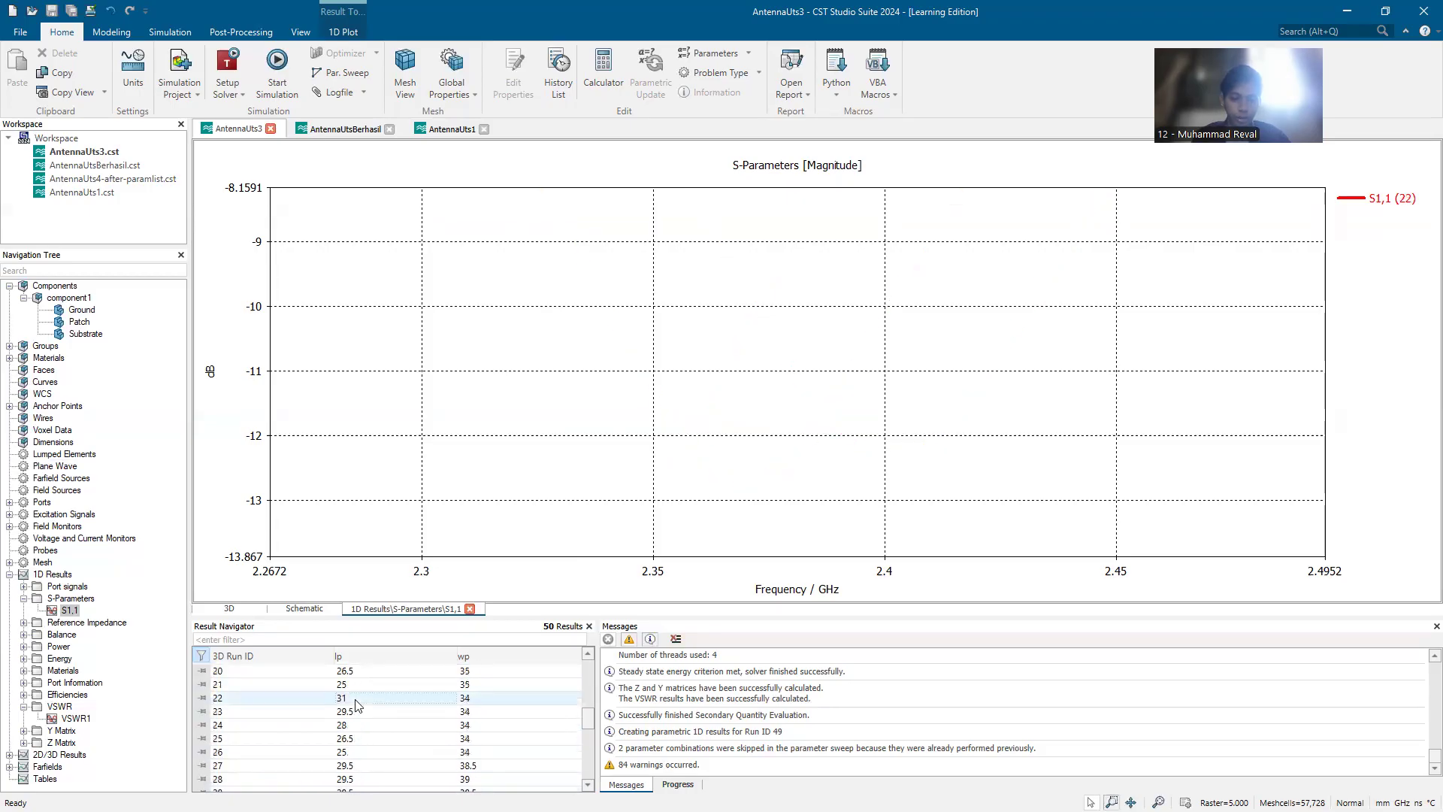
- Display the S1,1 curves of runs 35, 46, 44 and 42 one at a time to compare their dips
{"action": "scroll", "coordinate": [357, 703], "scroll_direction": "down", "scroll_amount": 5}
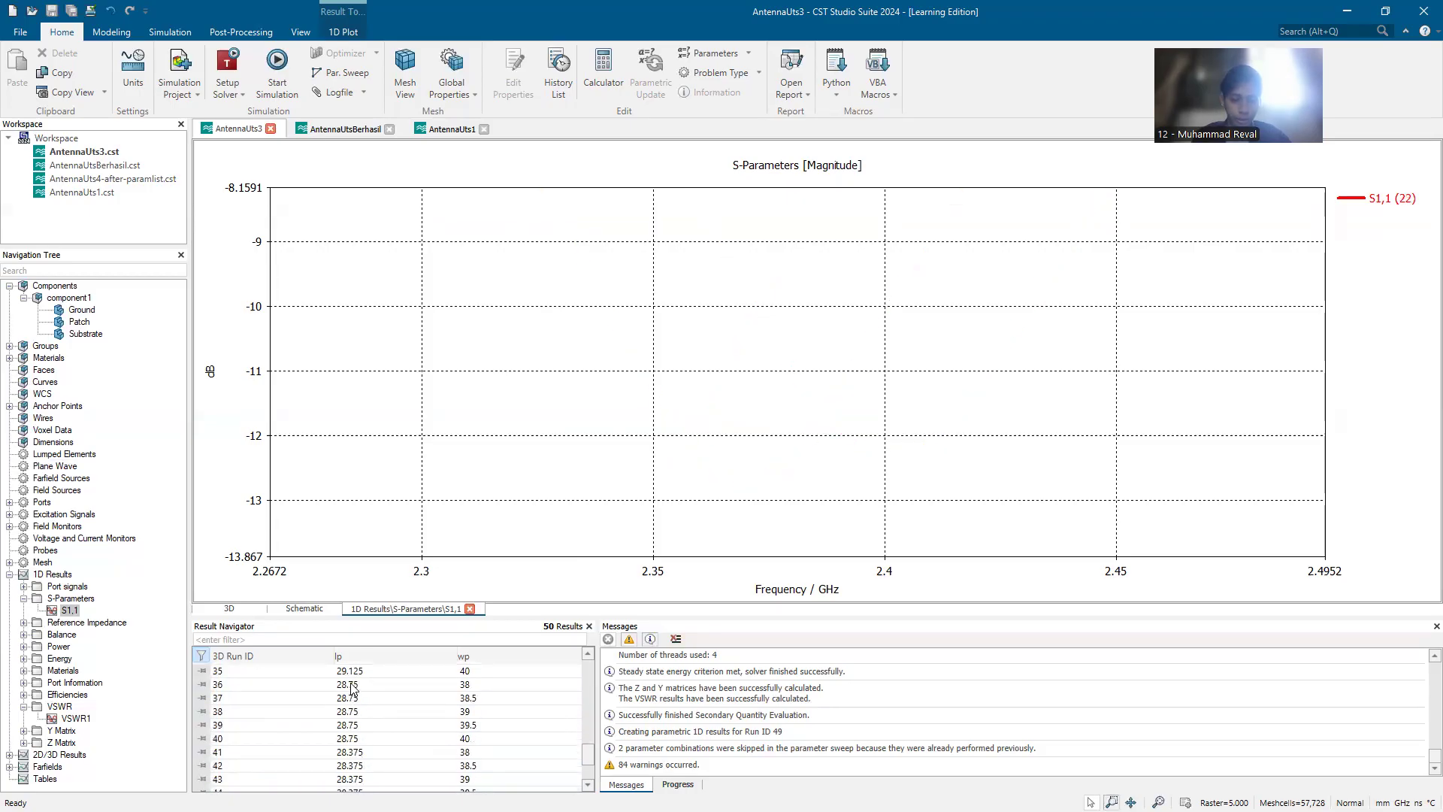
{"action": "left_click", "coordinate": [351, 673]}
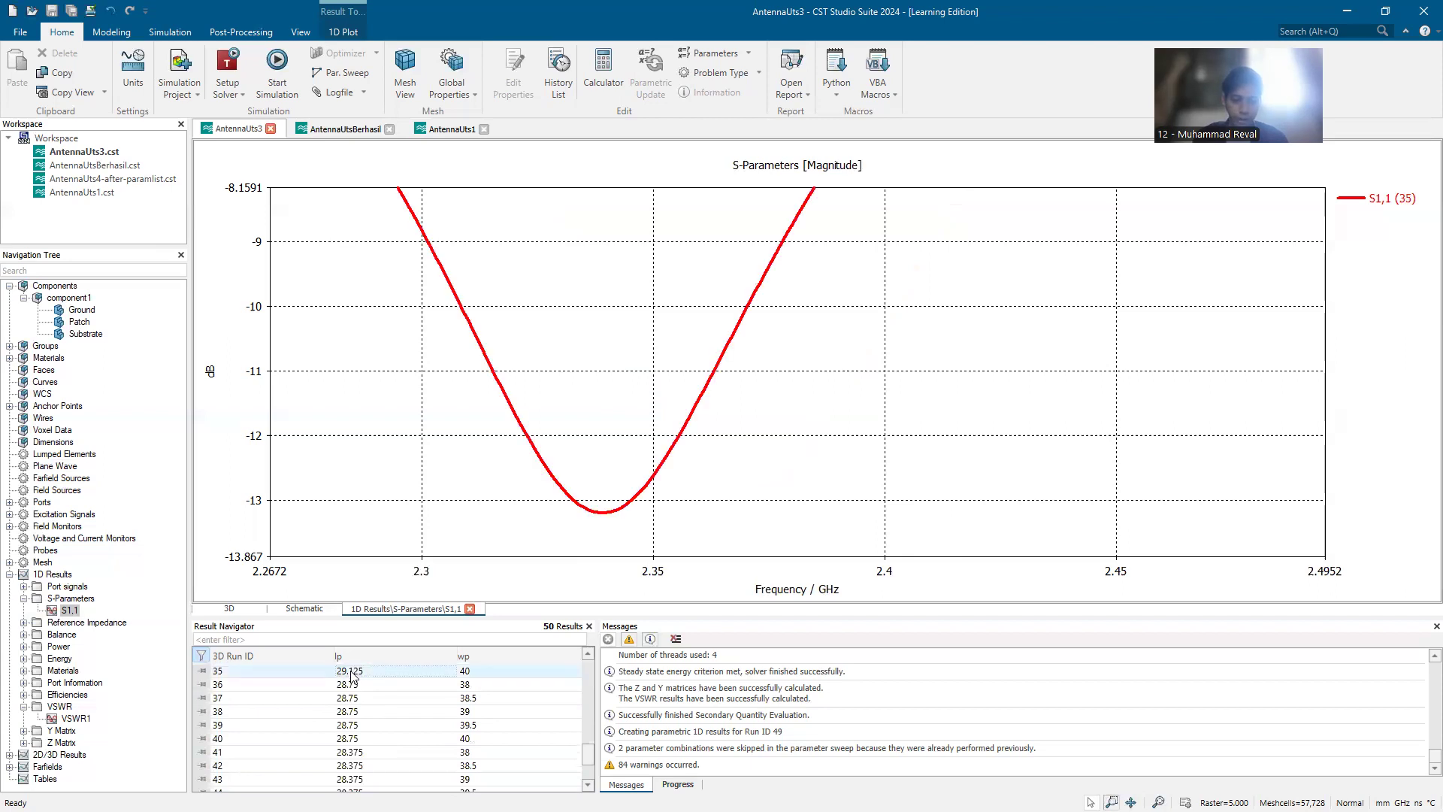
{"action": "scroll", "coordinate": [353, 706], "scroll_direction": "down", "scroll_amount": 2}
{"action": "left_click", "coordinate": [353, 743]}
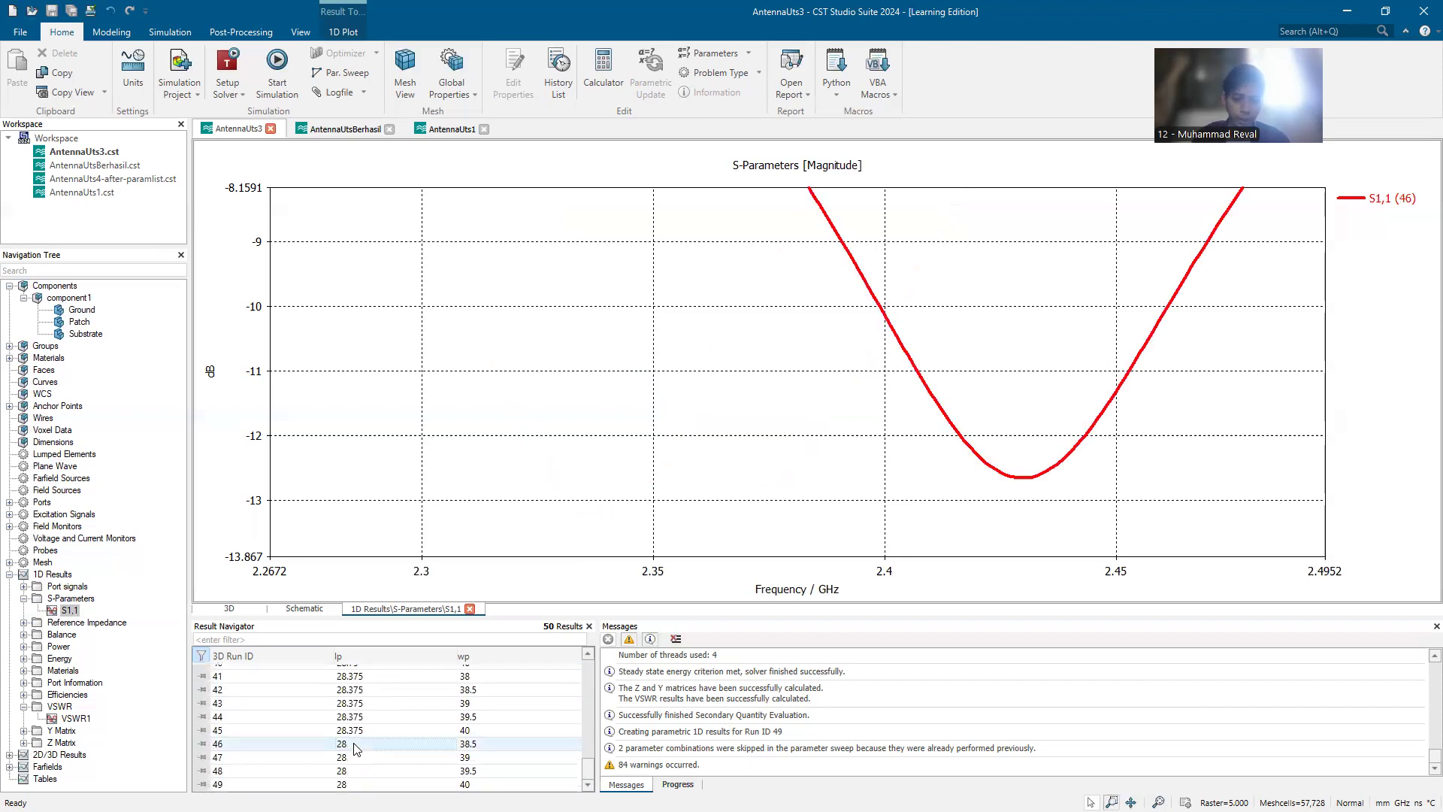
{"action": "left_click", "coordinate": [364, 716]}
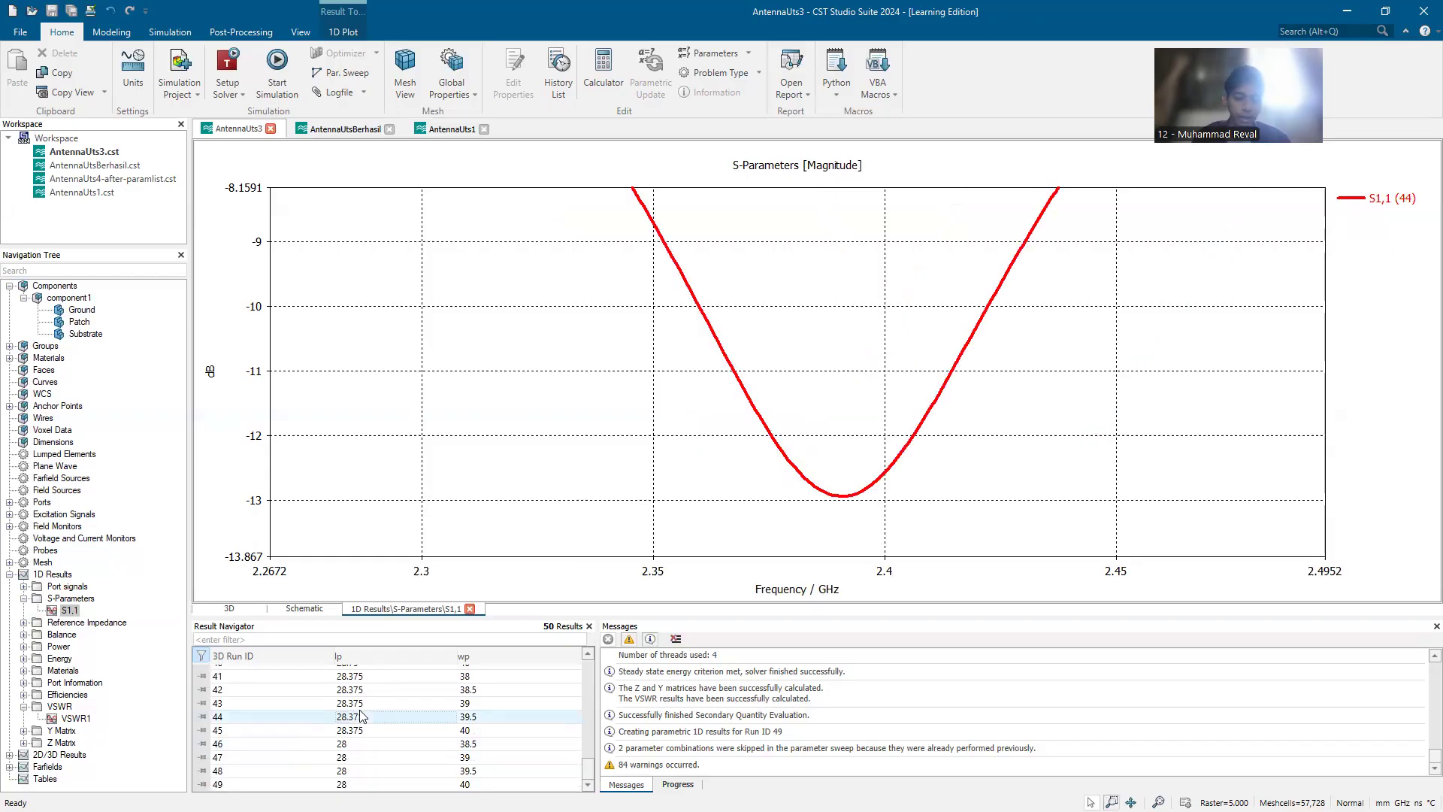
{"action": "left_click", "coordinate": [366, 691]}
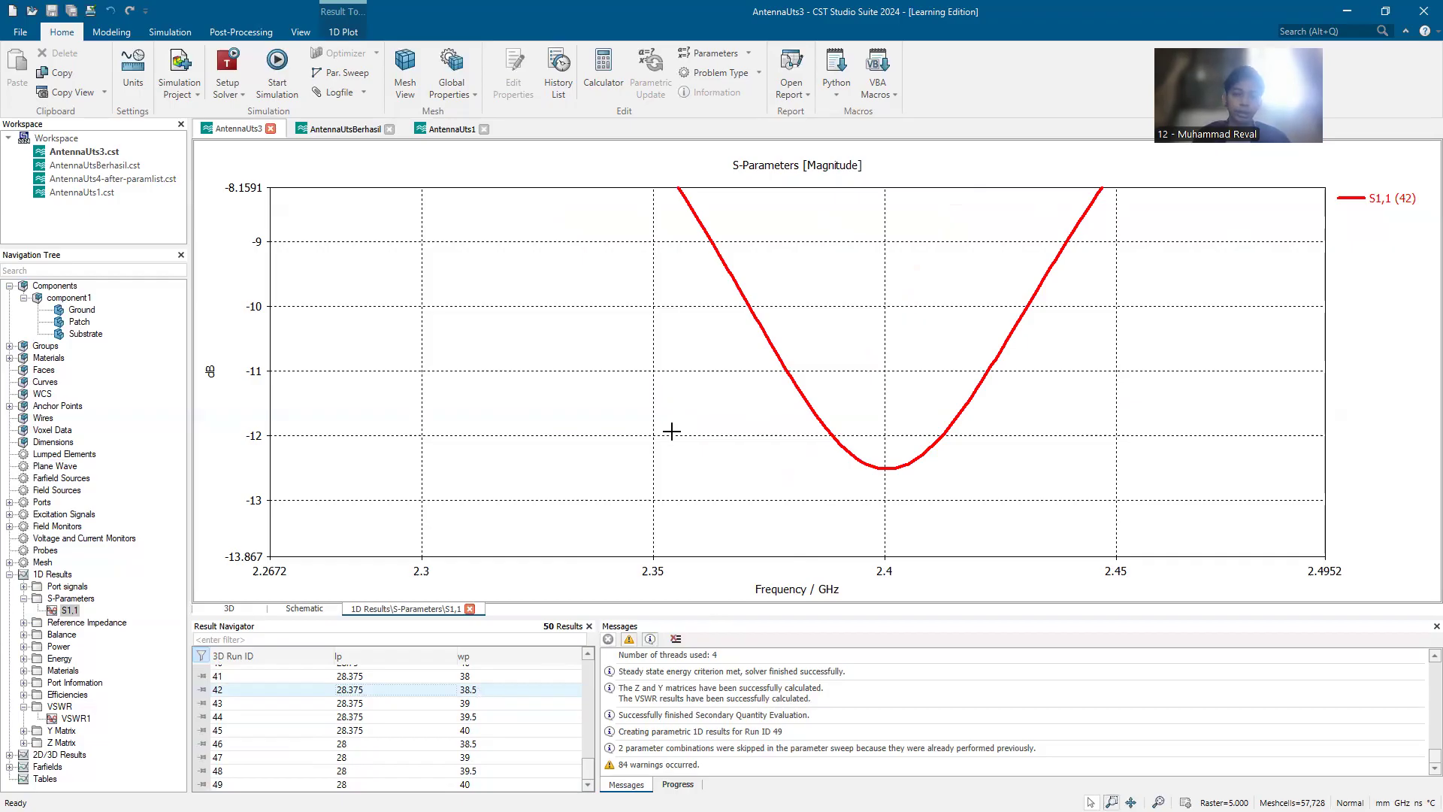
- Show the full 2 to 3 GHz range, plot S1,1 for all runs, and display only run 41
{"action": "scroll", "coordinate": [670, 430], "scroll_direction": "up", "scroll_amount": 4}
{"action": "scroll", "coordinate": [670, 430], "scroll_direction": "down", "scroll_amount": 2}
{"action": "scroll", "coordinate": [669, 431], "scroll_direction": "down", "scroll_amount": 3}
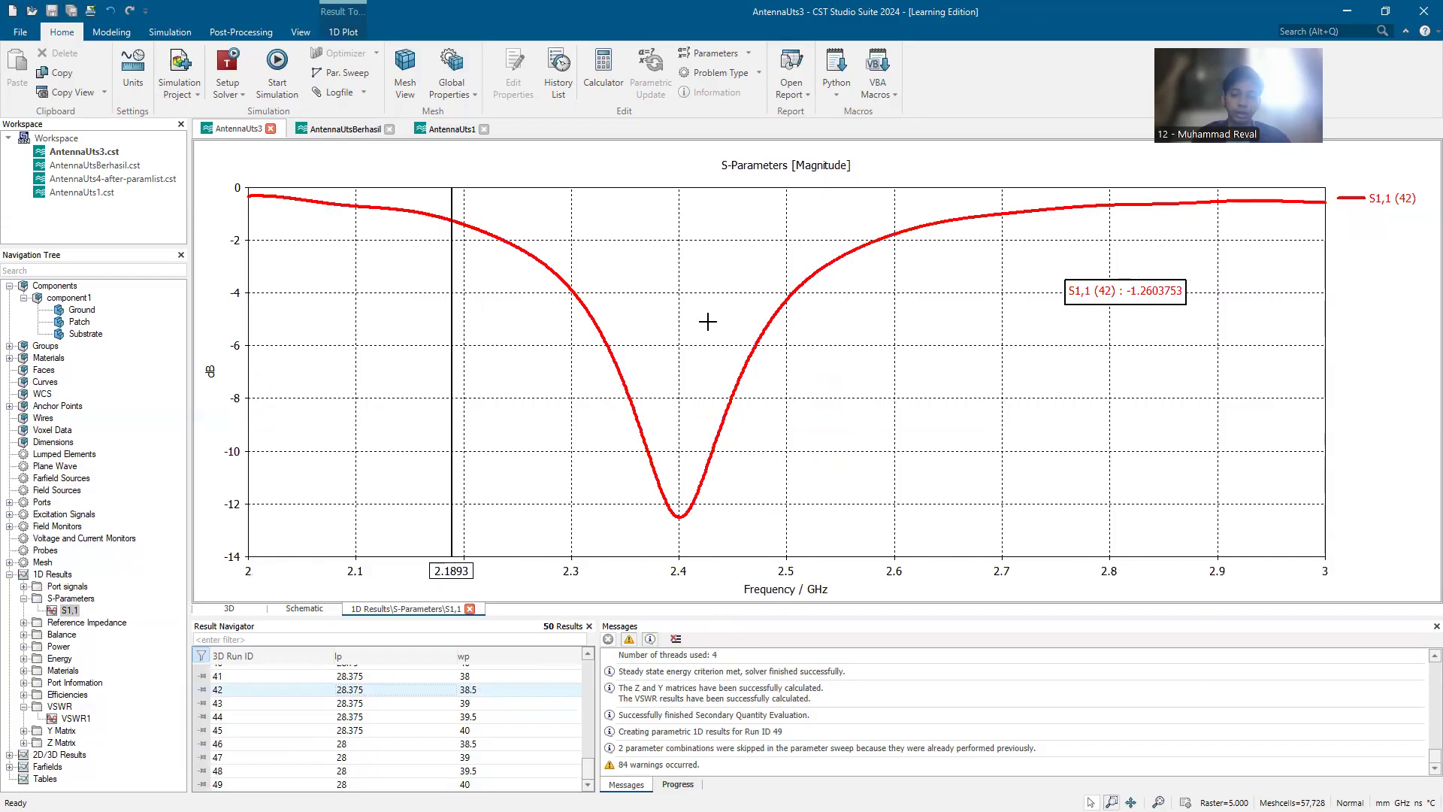
{"action": "left_click", "coordinate": [288, 703]}
{"action": "key", "text": "ctrl+a"}
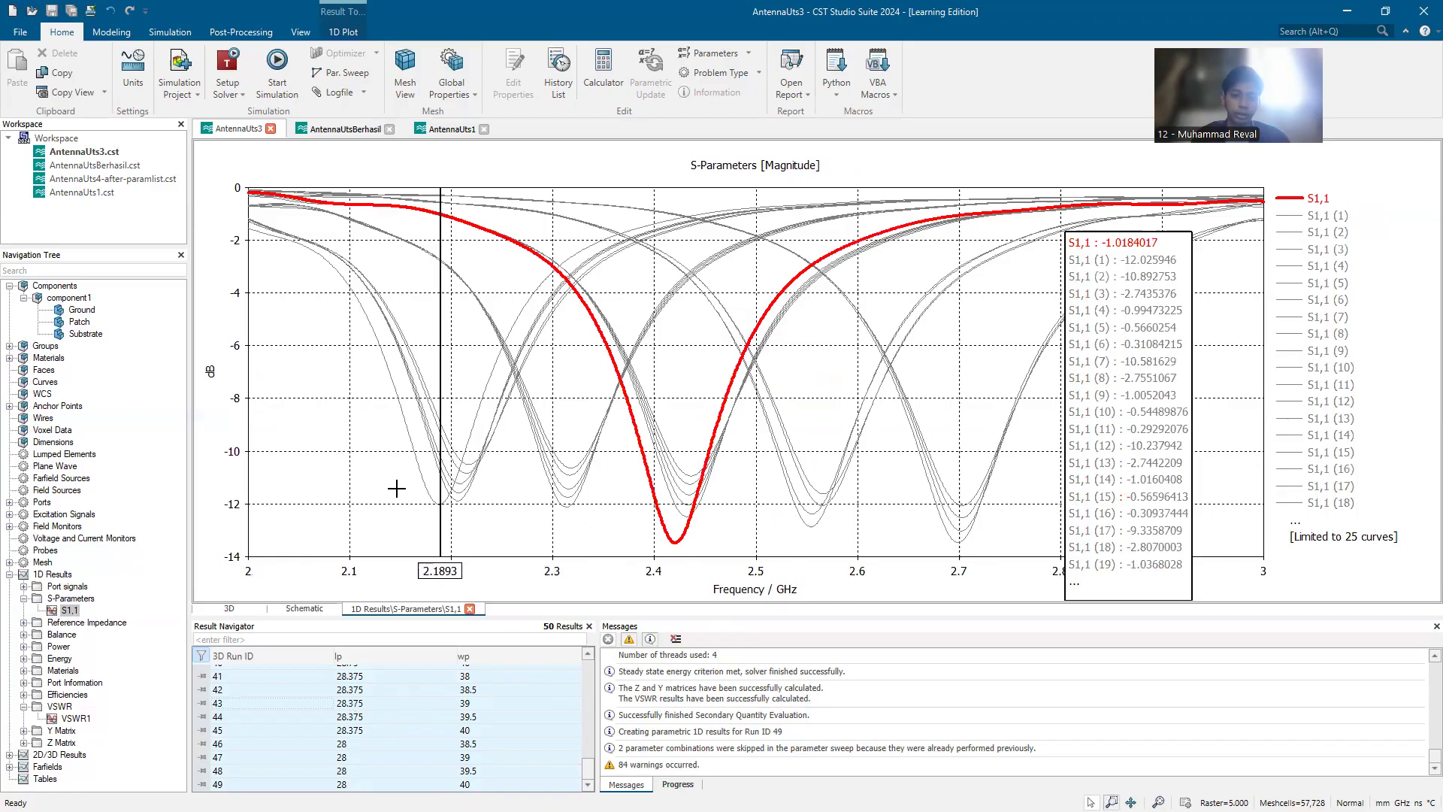
{"action": "scroll", "coordinate": [355, 739], "scroll_direction": "up", "scroll_amount": 2}
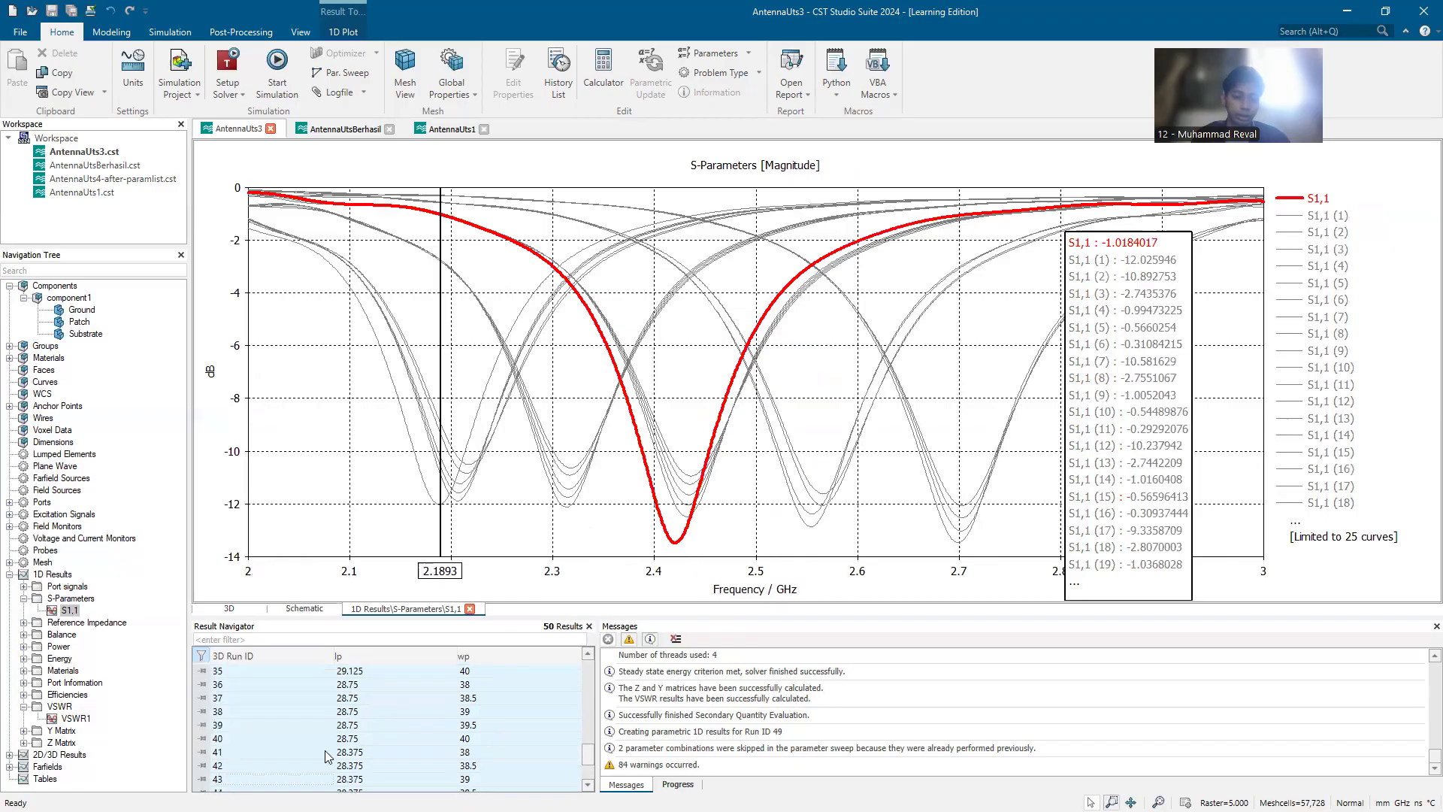
{"action": "left_click", "coordinate": [325, 751]}
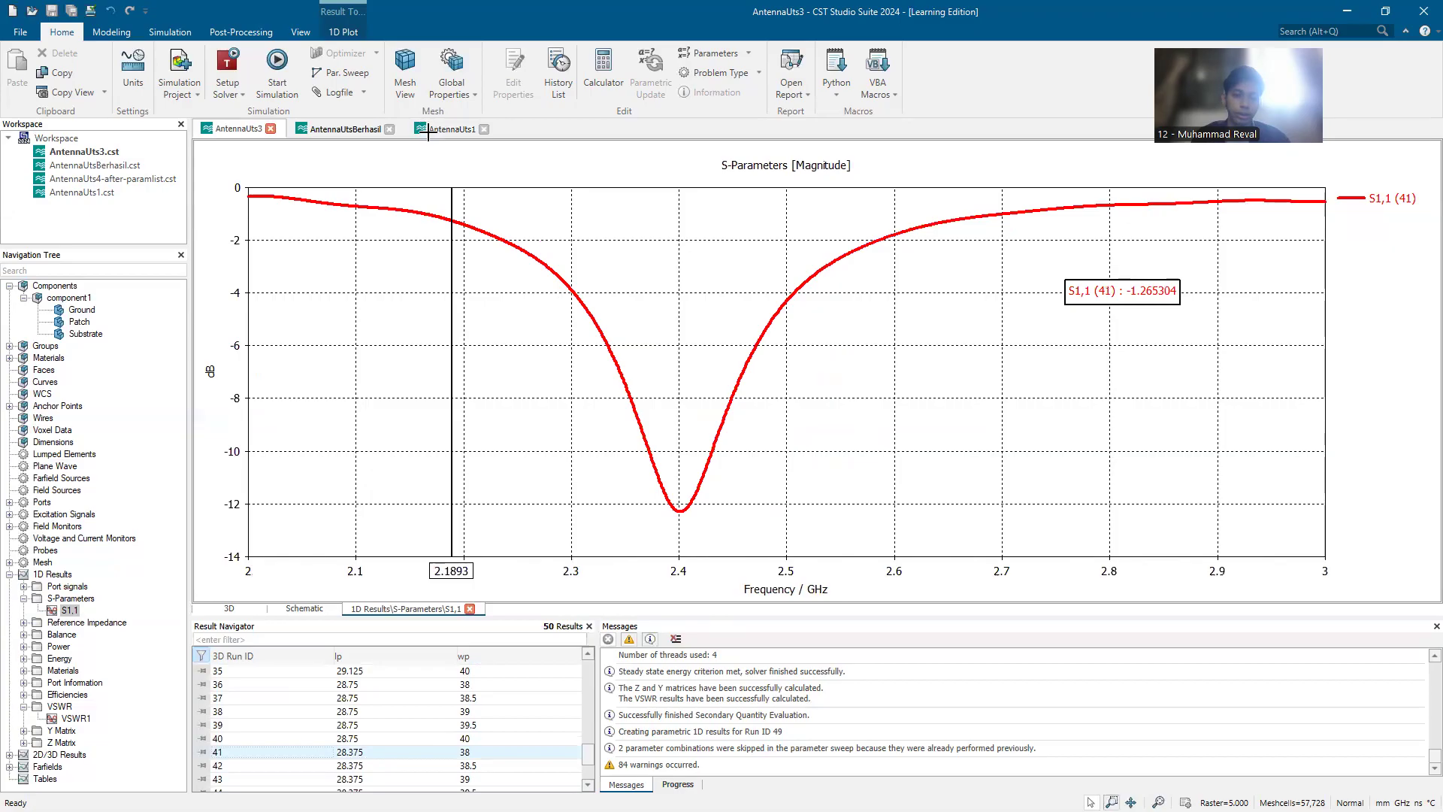
- In the AntennaUtsBerhasil project, inspect the Ground component, show the parameter list, and view the whole antenna model in 3D
{"action": "left_click", "coordinate": [348, 129]}
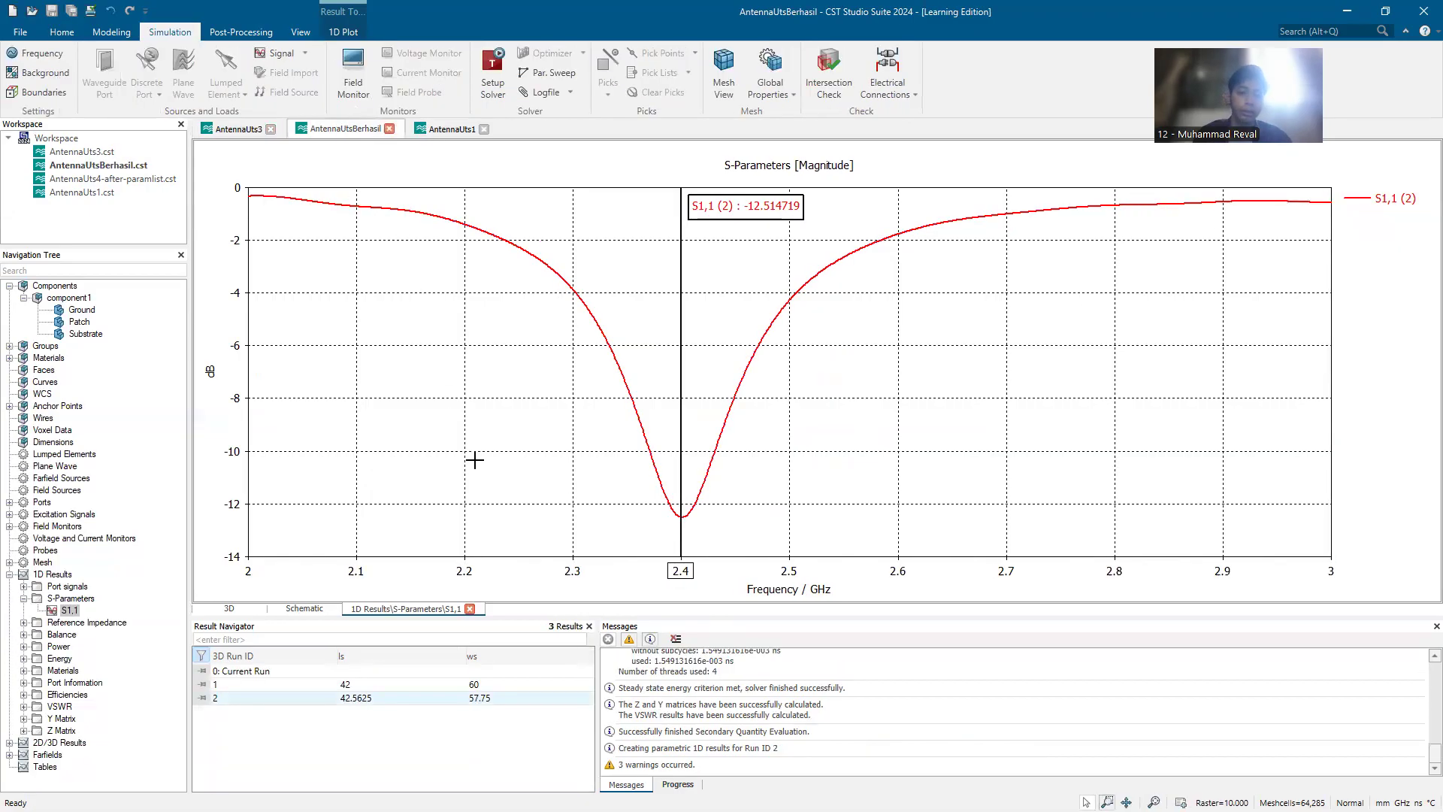
{"action": "mouse_move", "coordinate": [73, 334]}
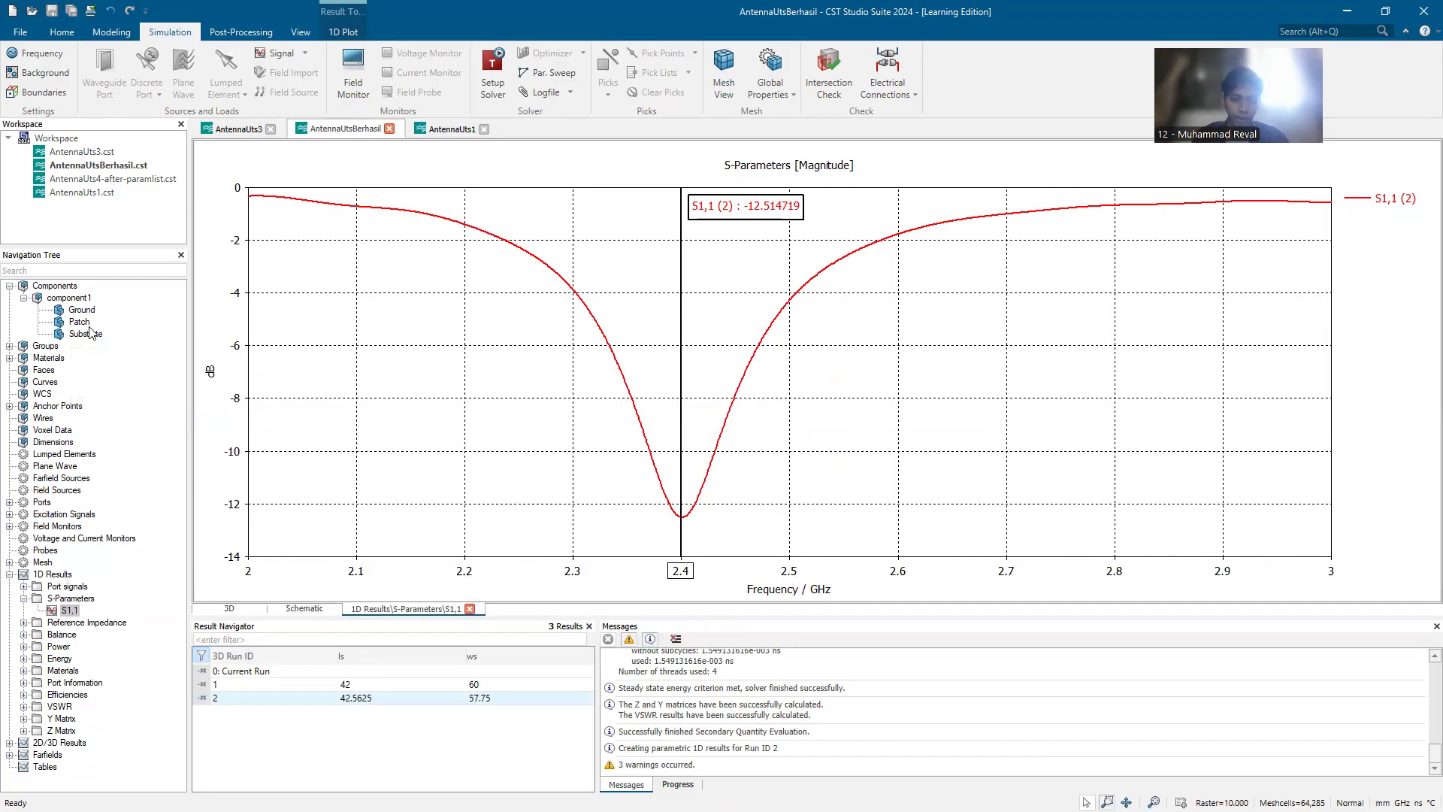
{"action": "left_click", "coordinate": [82, 310]}
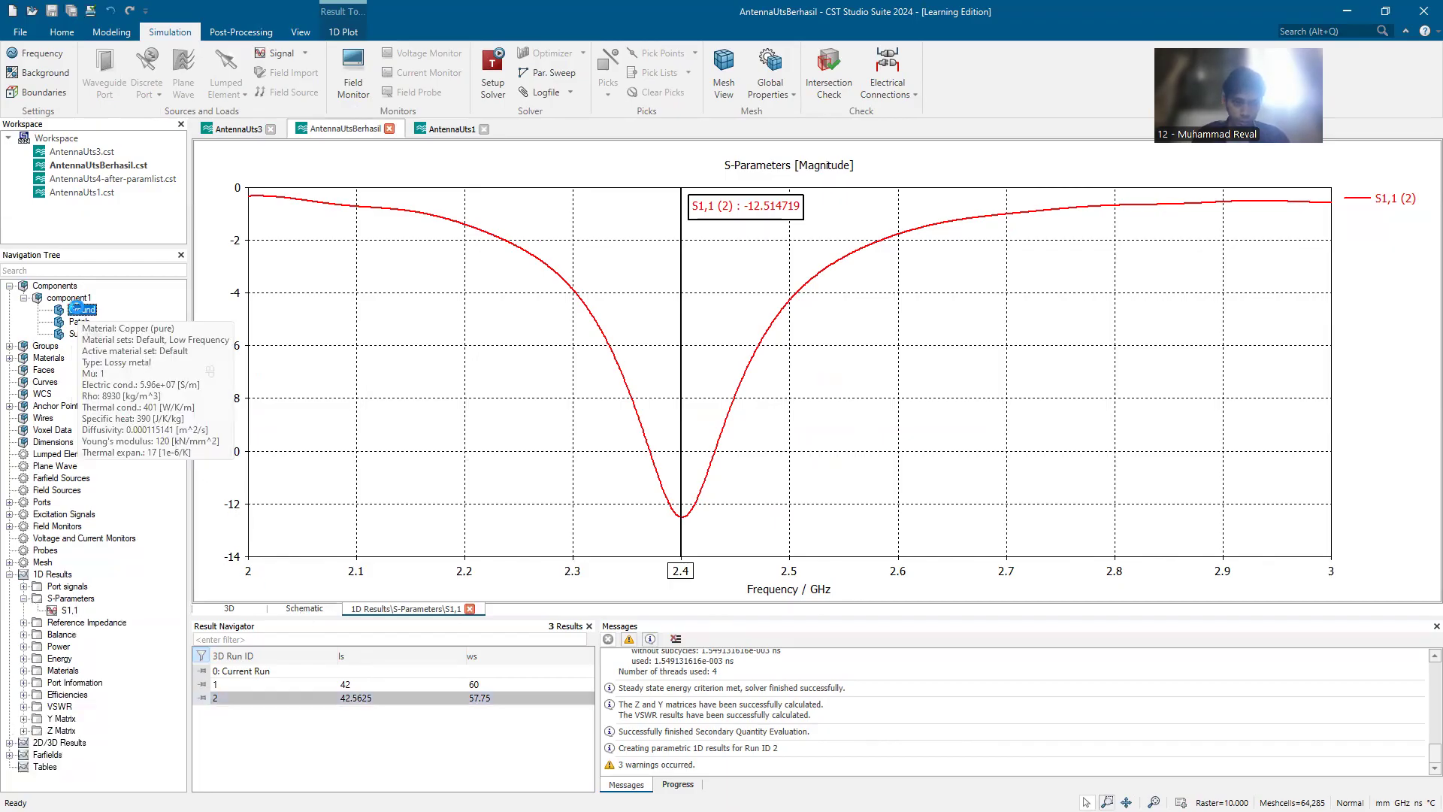
{"action": "right_click", "coordinate": [753, 630]}
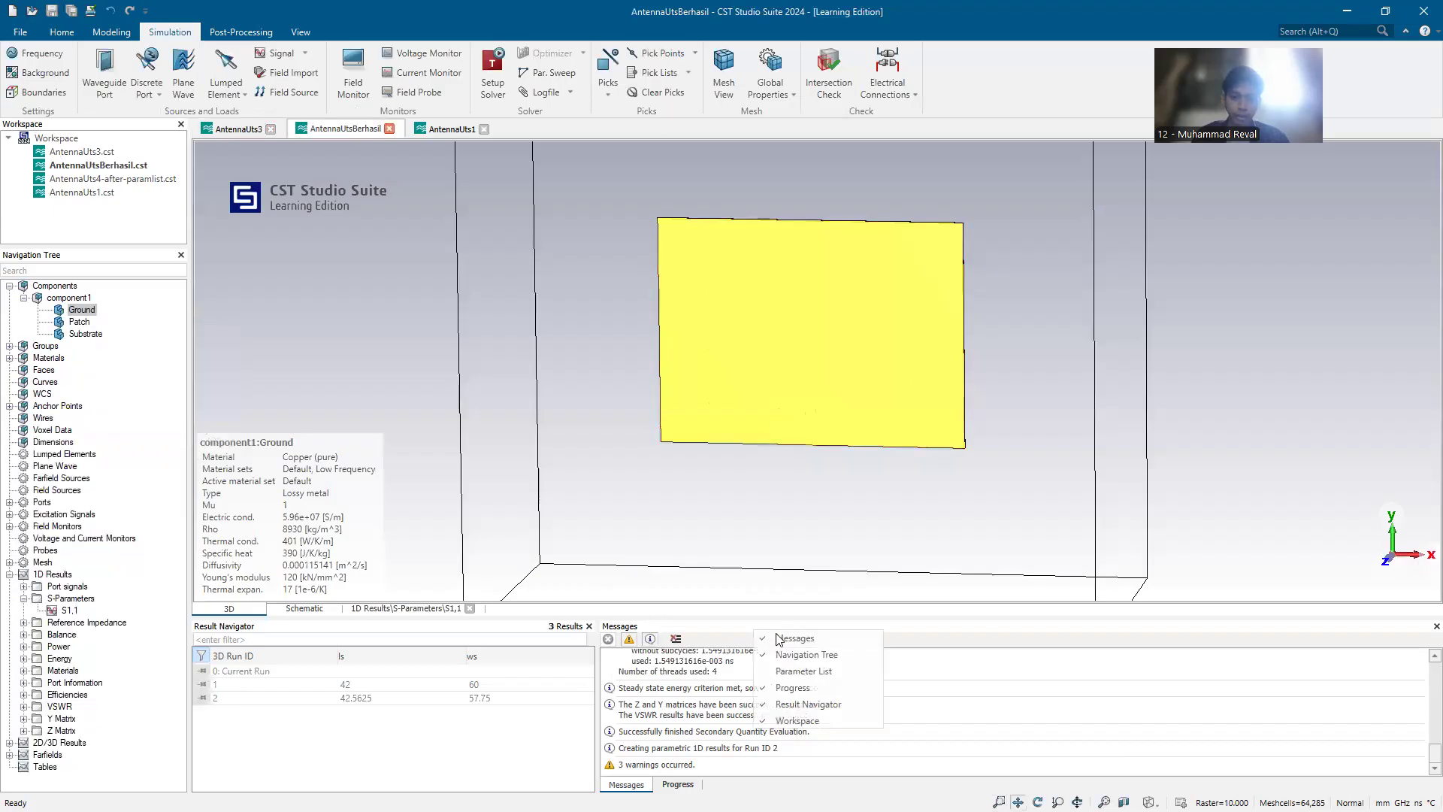
{"action": "left_click", "coordinate": [791, 673]}
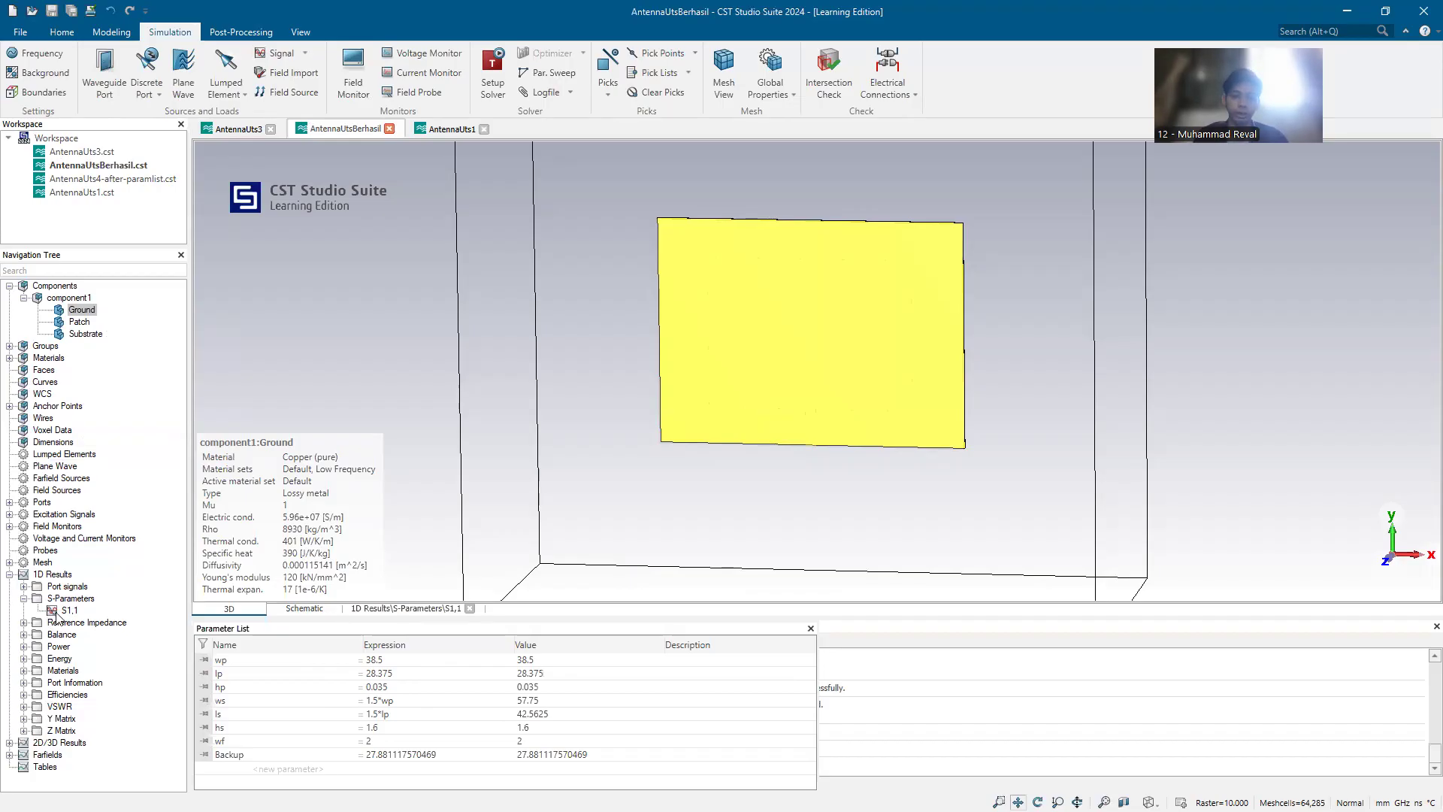
{"action": "left_click", "coordinate": [542, 328]}
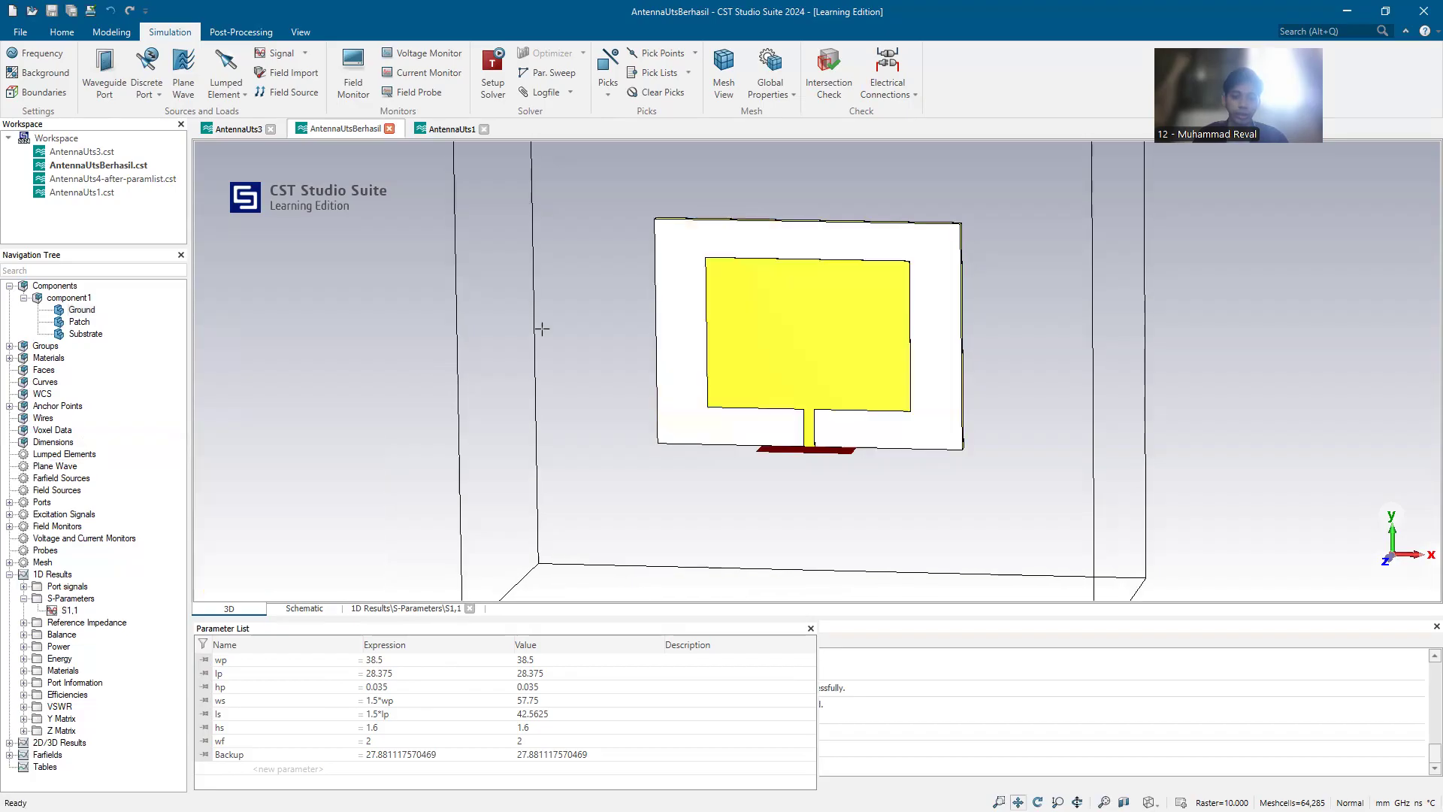
{"action": "mouse_move", "coordinate": [998, 339]}
{"action": "left_mouse_down"}
{"action": "mouse_move", "coordinate": [1006, 371]}
{"action": "mouse_move", "coordinate": [687, 354]}
{"action": "mouse_move", "coordinate": [918, 335]}
{"action": "left_mouse_up"}
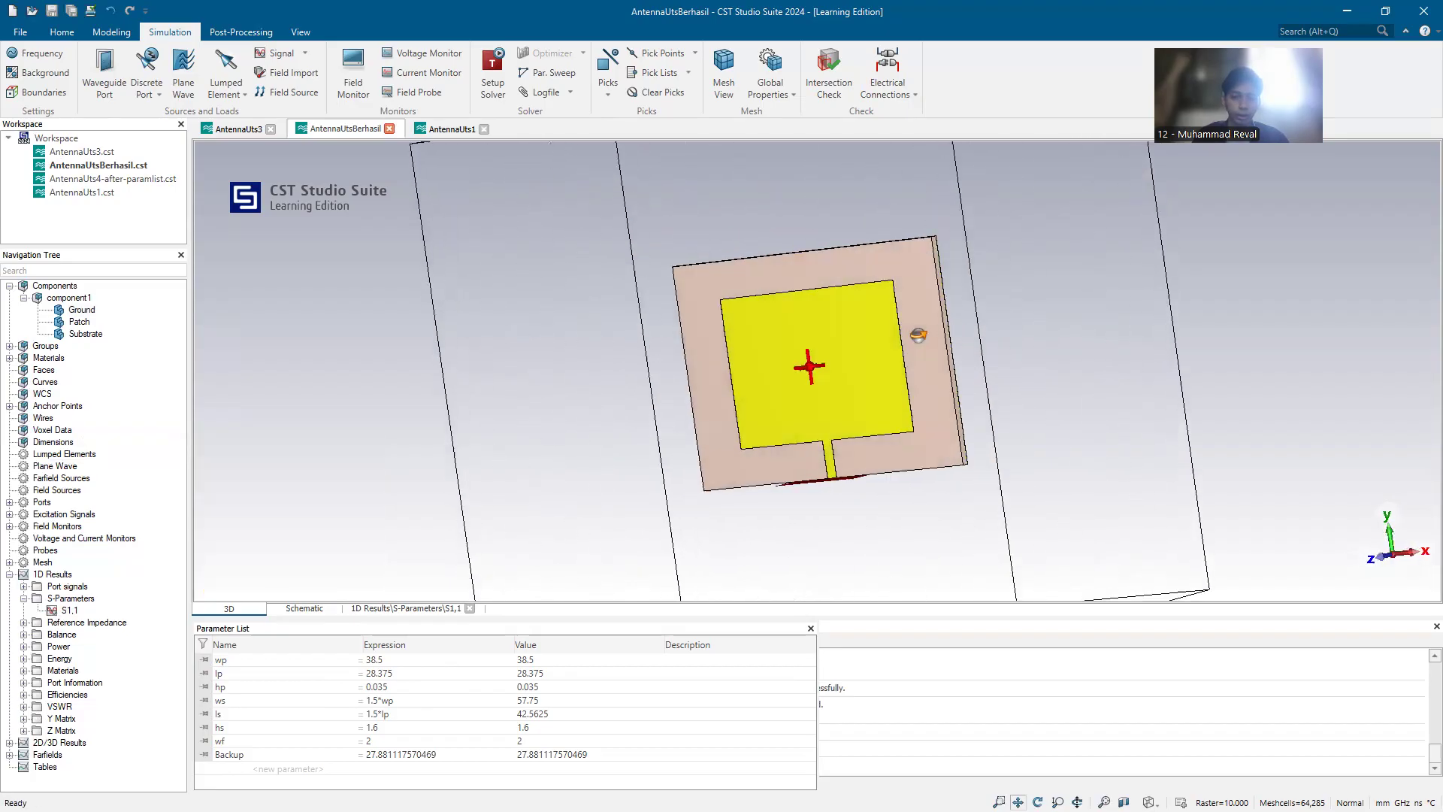
- Plot the S1,1 result of AntennaUtsBerhasil, hide the parameter list, and display only run 2
{"action": "left_click", "coordinate": [70, 611]}
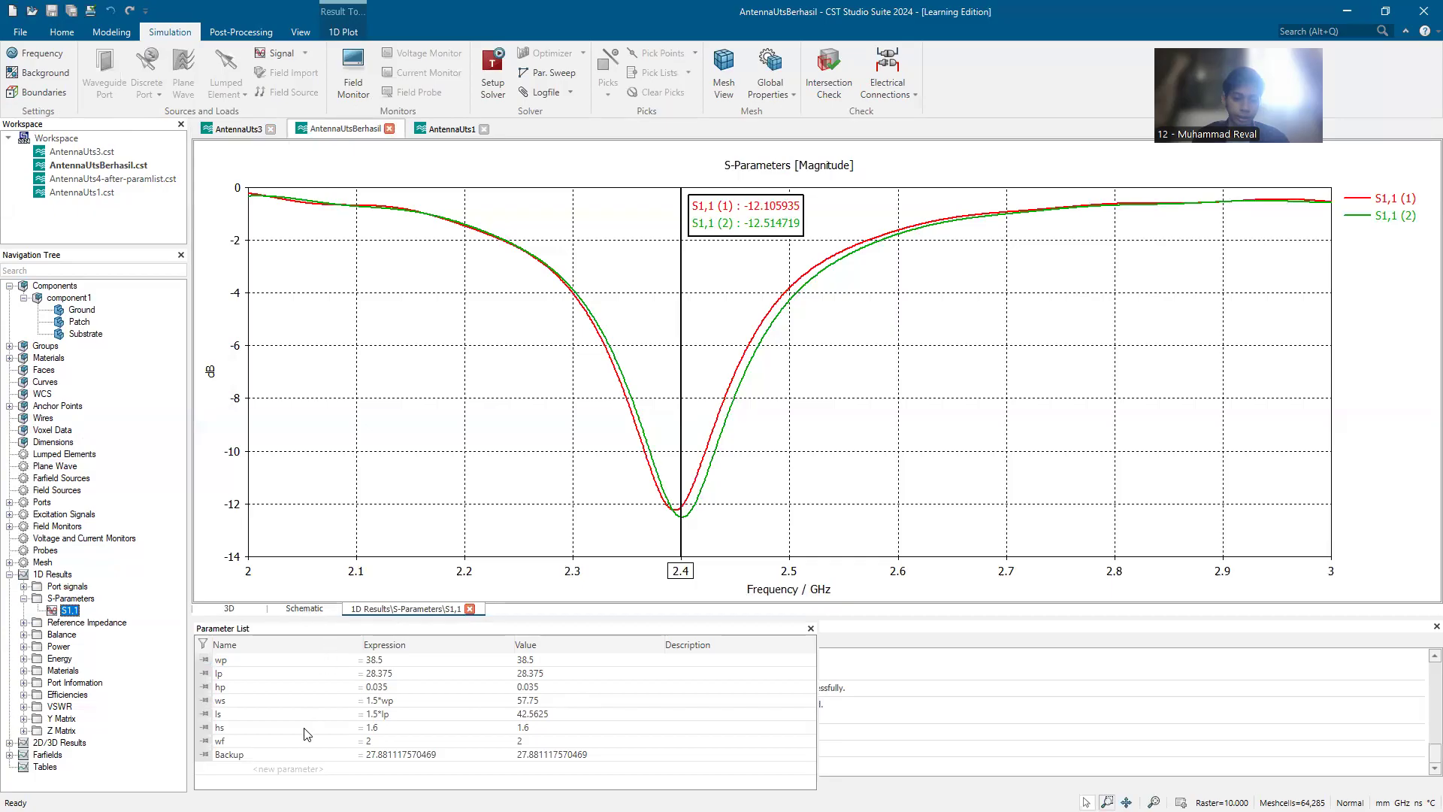
{"action": "left_click", "coordinate": [810, 628]}
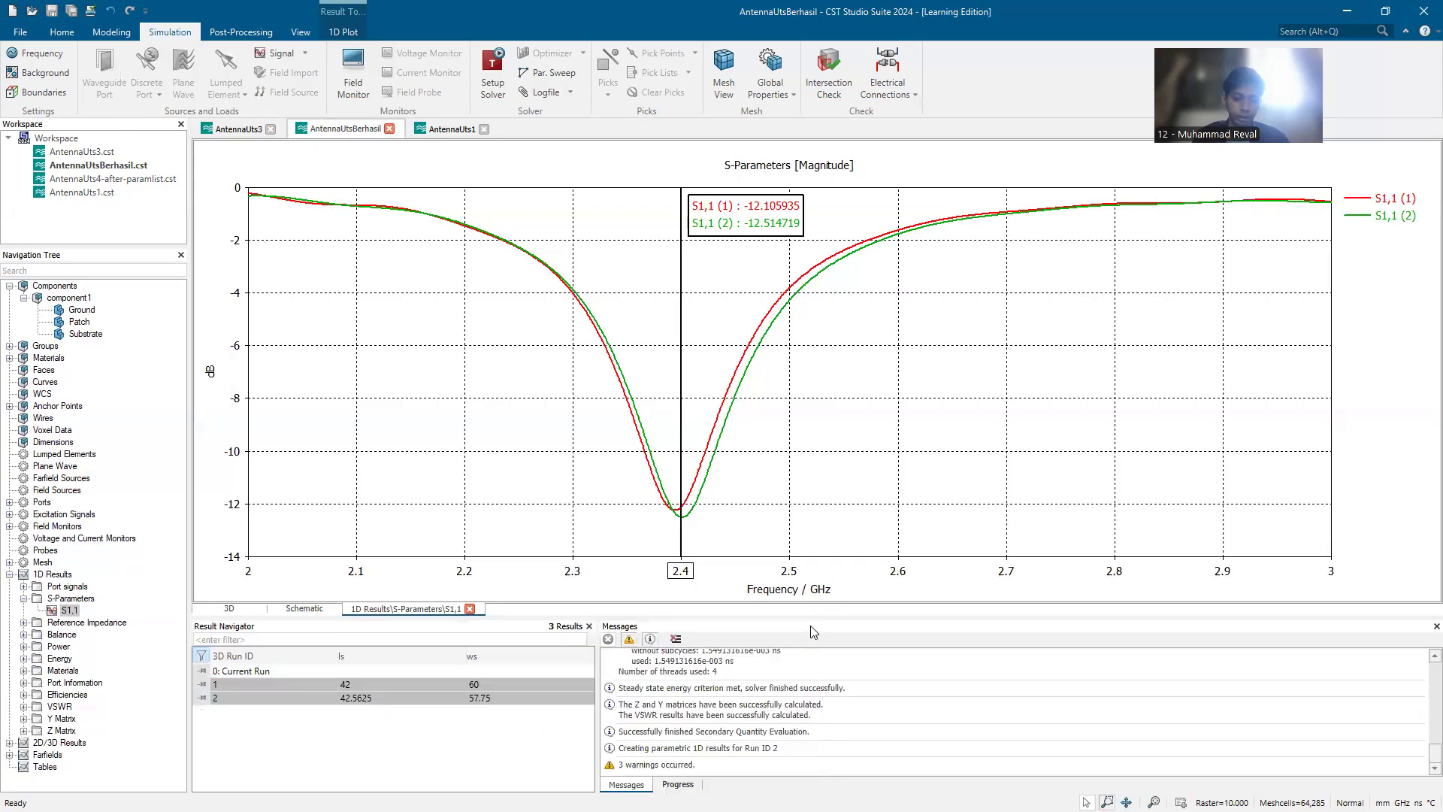
{"action": "left_click", "coordinate": [433, 700]}
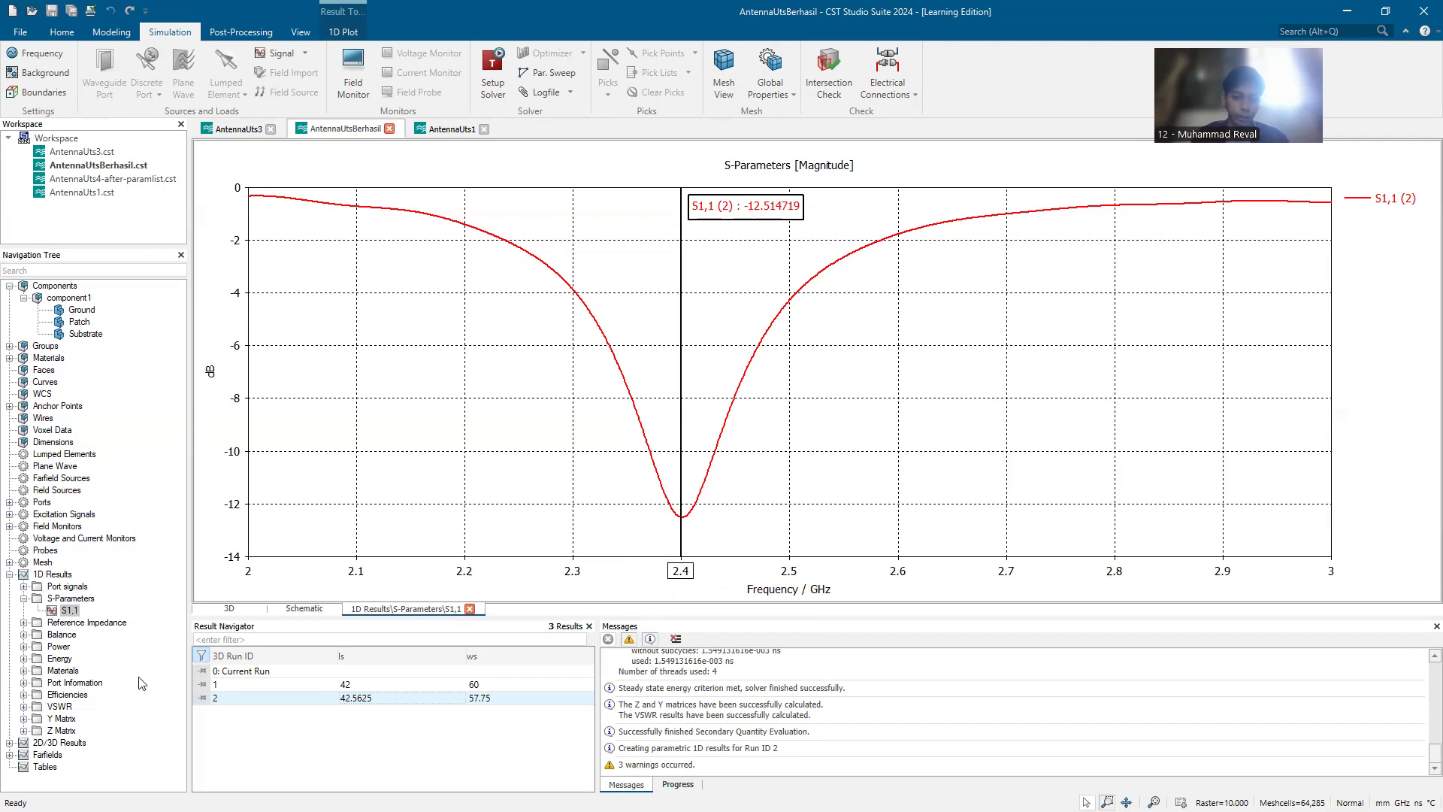
- Examine the VSWR1 curve of run 2, and return to its S1,1 curve
{"action": "left_click", "coordinate": [24, 707]}
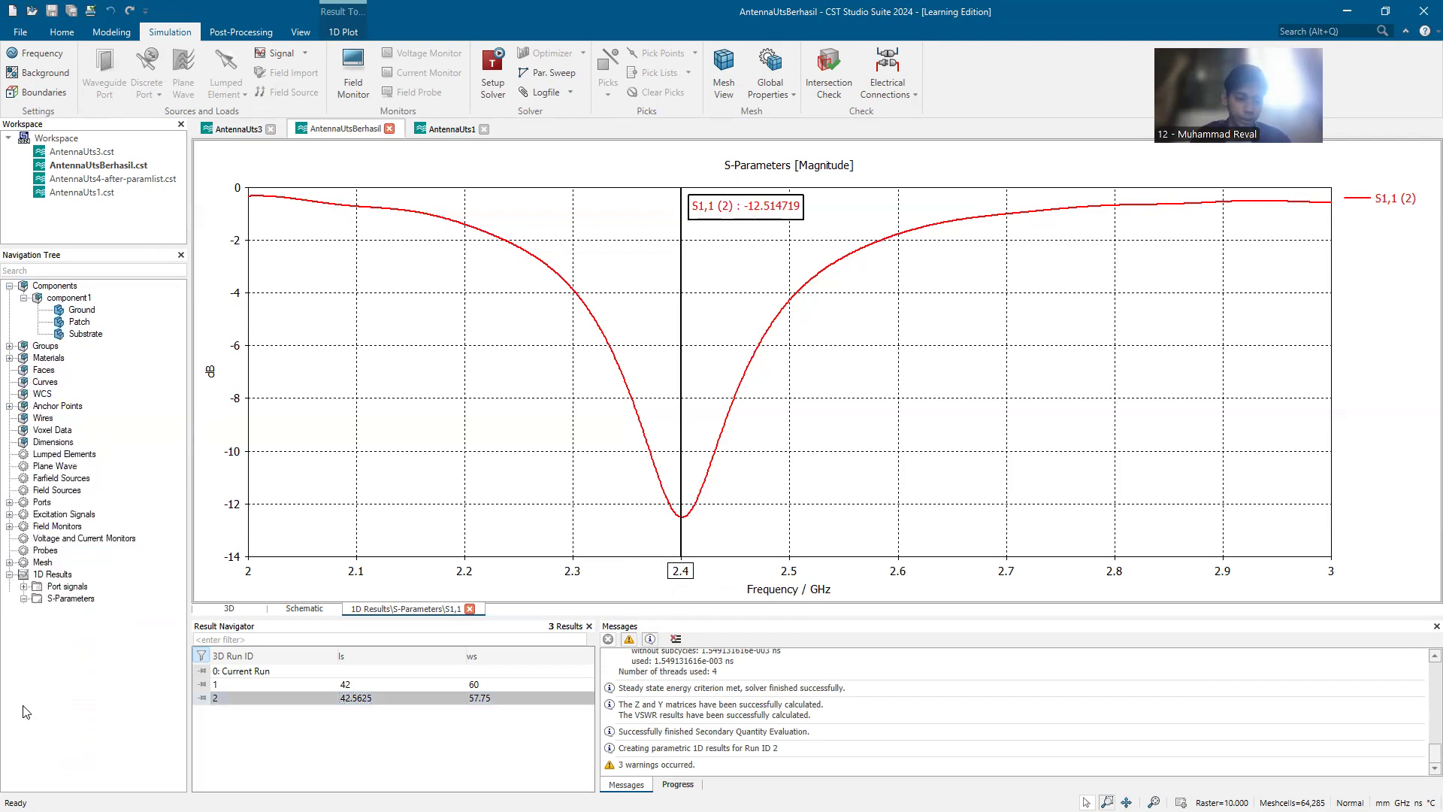
{"action": "left_click", "coordinate": [64, 719]}
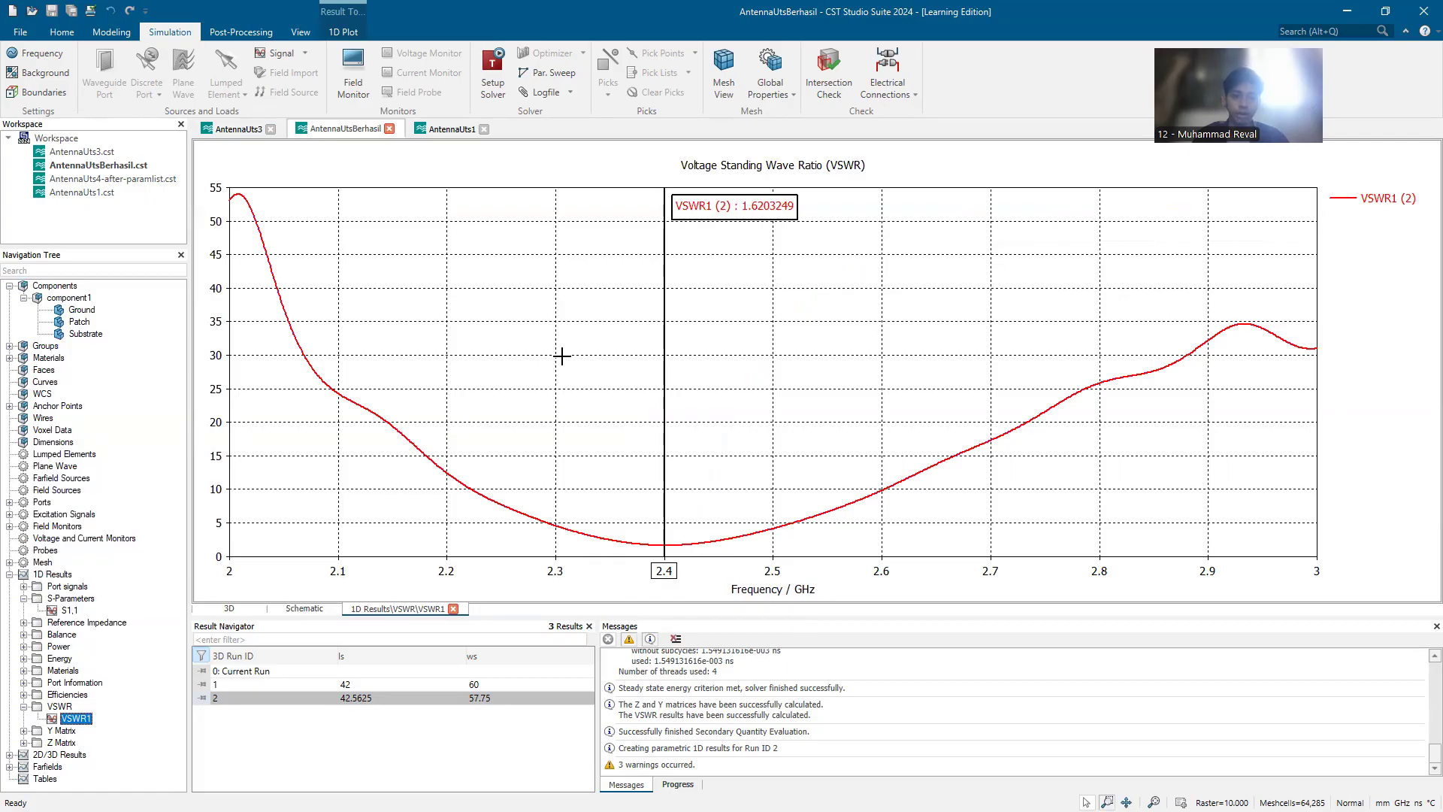
{"action": "left_click", "coordinate": [73, 610]}
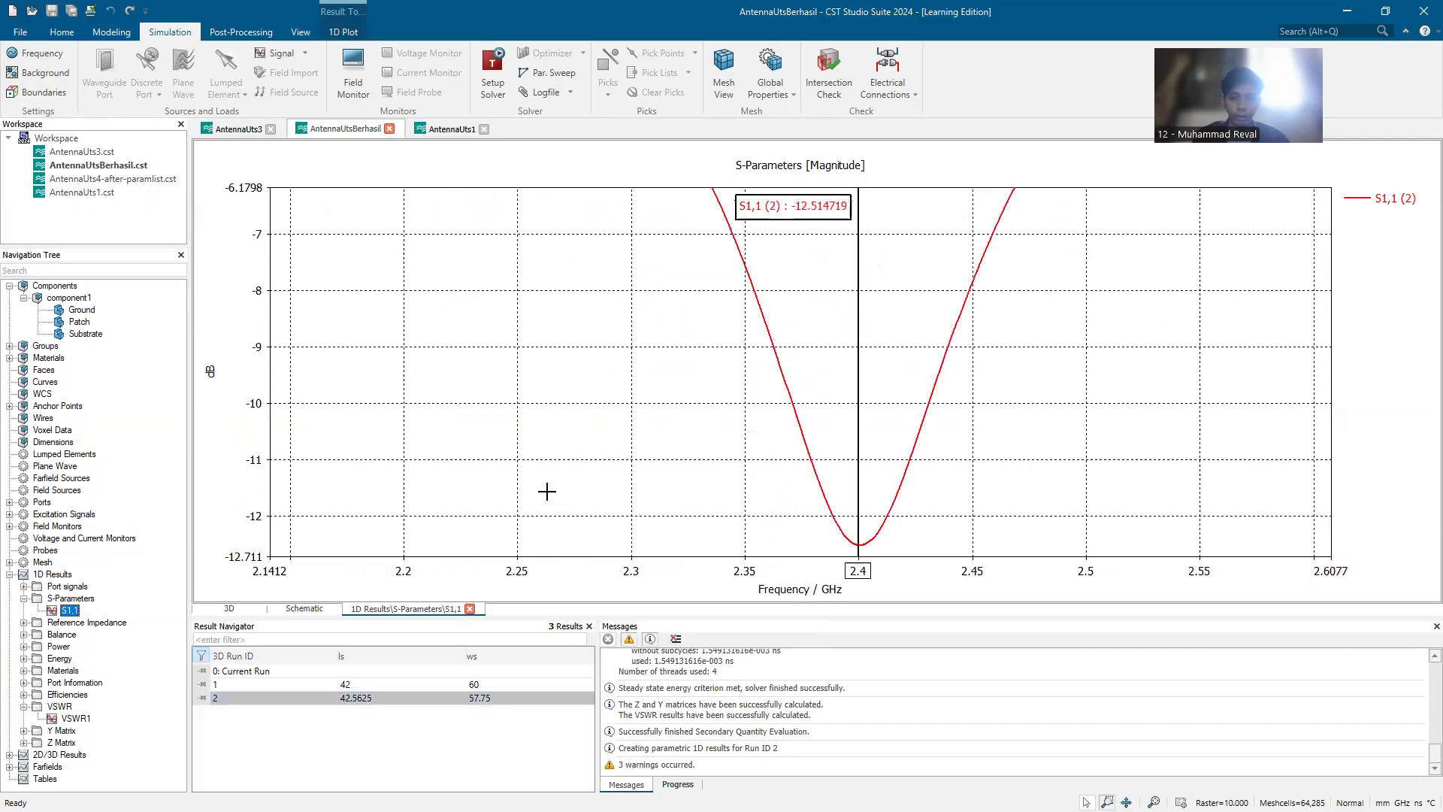